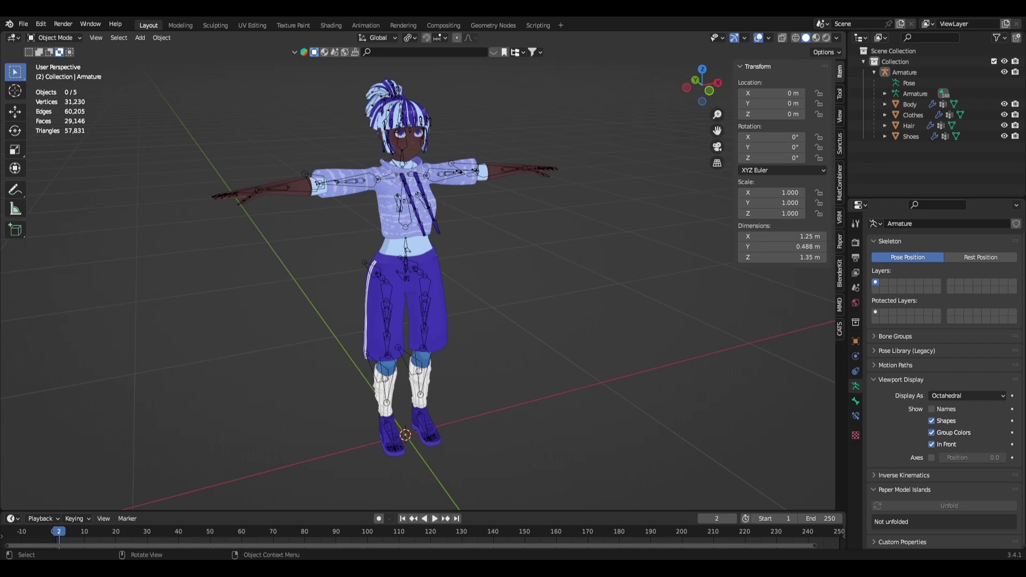
Select the Clothes mesh, inspect it alone in local view from several angles, then restore the avatar
left_click_drag(417, 299, 445, 298)
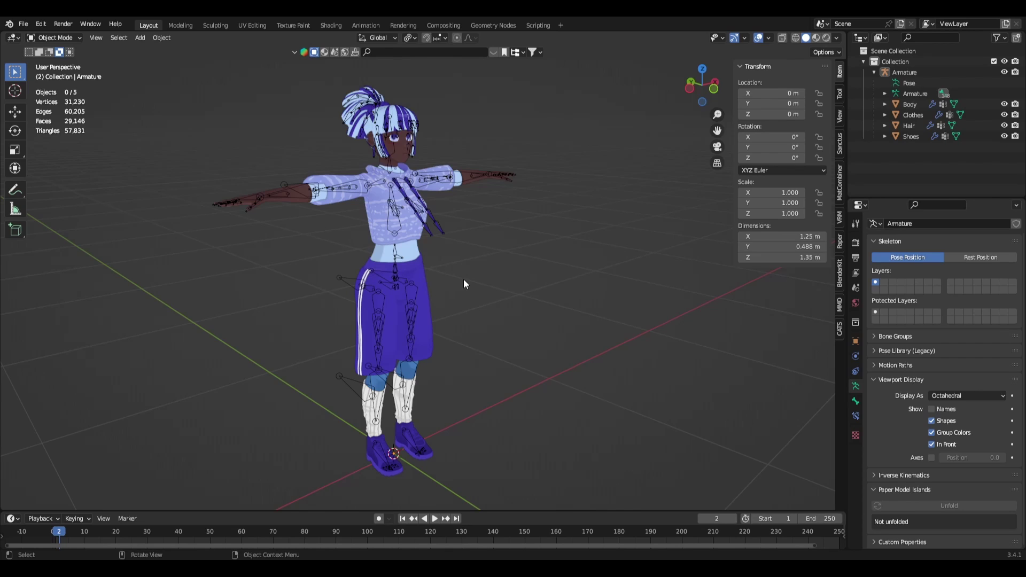
scroll(463, 283, "up", 2)
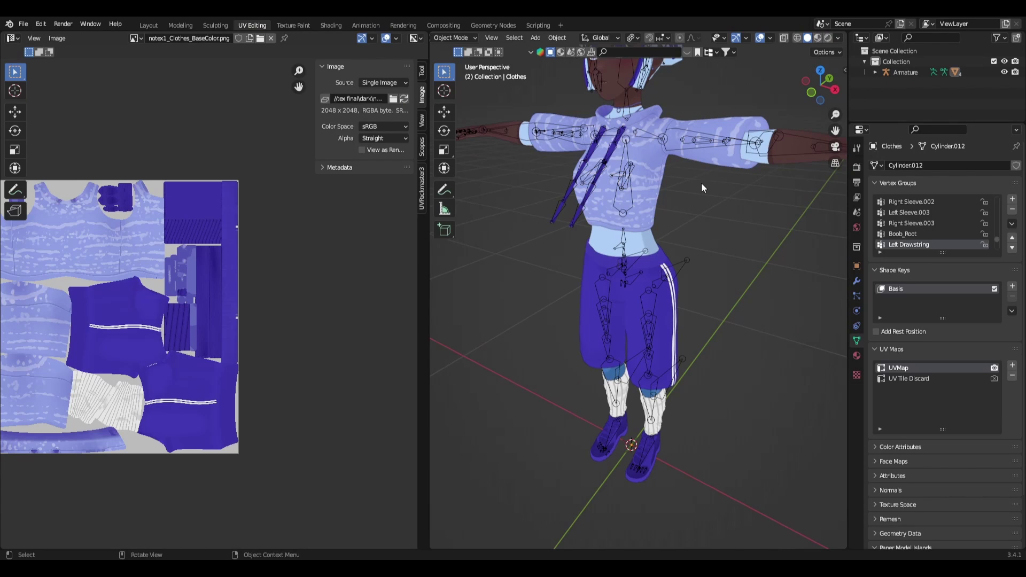
left_click(649, 171)
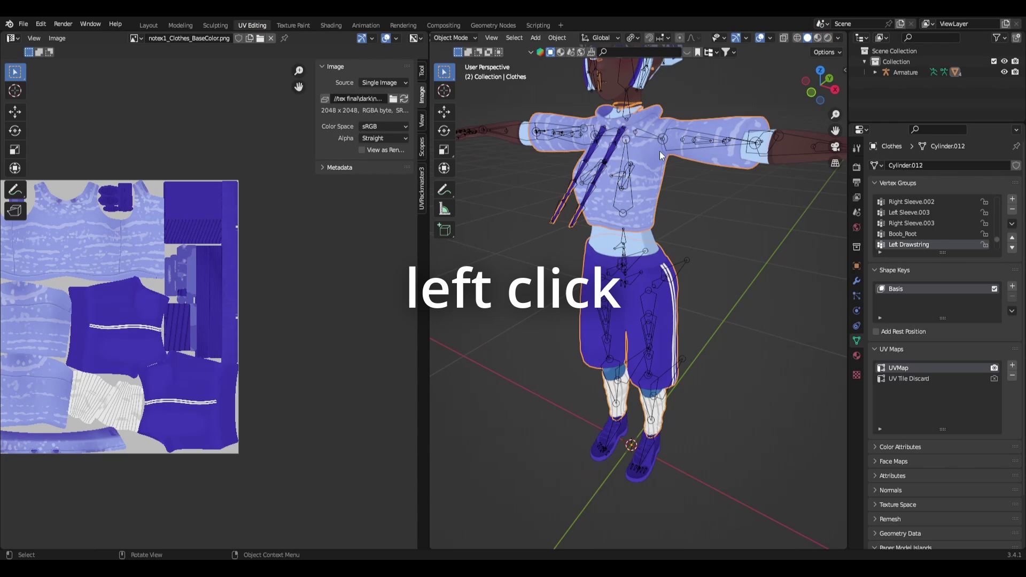
key("KP_Divide")
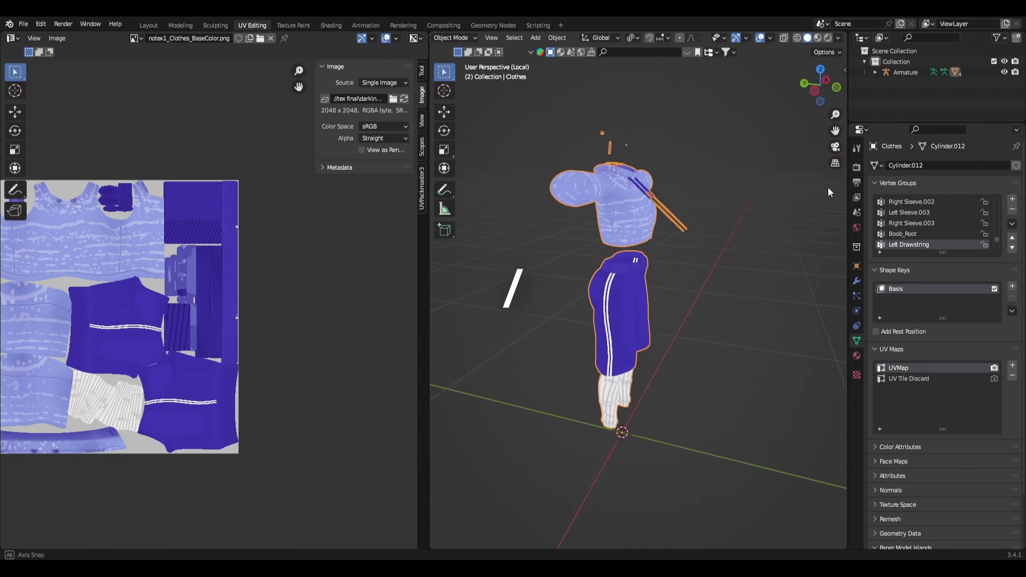
mouse_move(719, 190)
left_mouse_down()
mouse_move(715, 151)
mouse_move(579, 158)
left_mouse_up()
scroll(716, 151, "up", 3)
left_click_drag(712, 166, 687, 157)
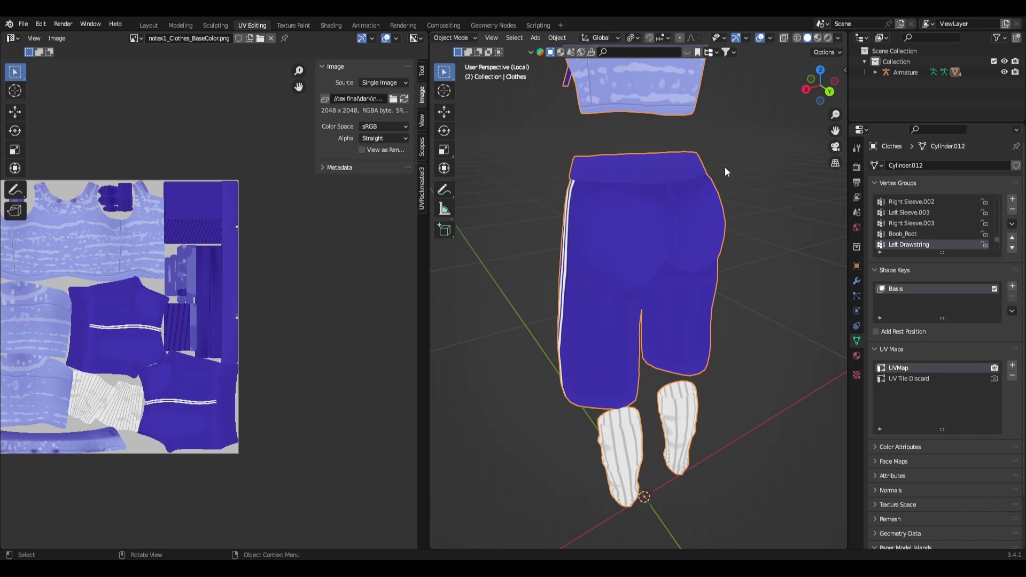
mouse_move(656, 127)
left_mouse_down()
mouse_move(663, 142)
mouse_move(726, 141)
mouse_move(664, 134)
left_mouse_up()
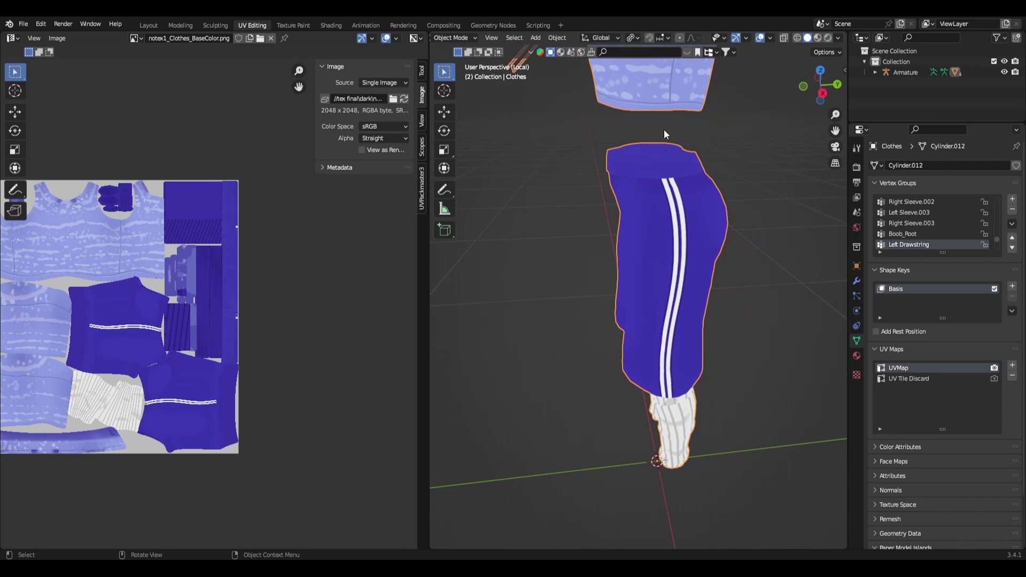
key("KP_Divide")
key("KP_Divide")
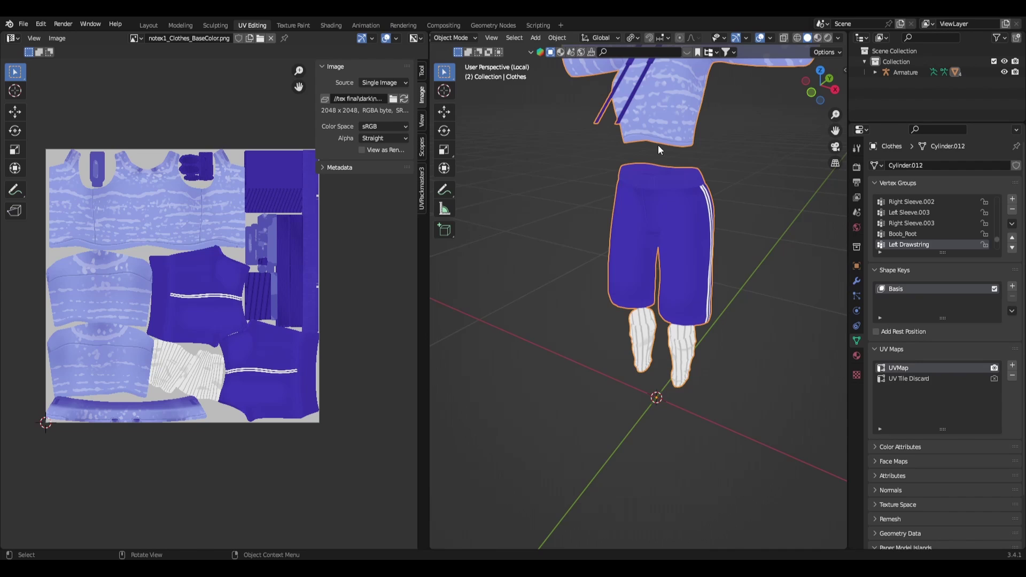
key("Tab")
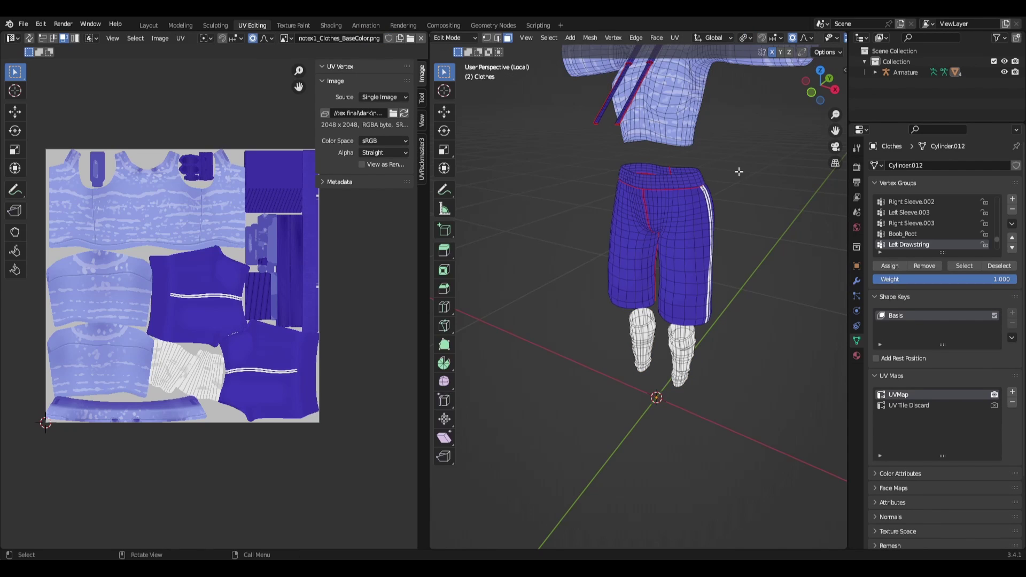
key("l")
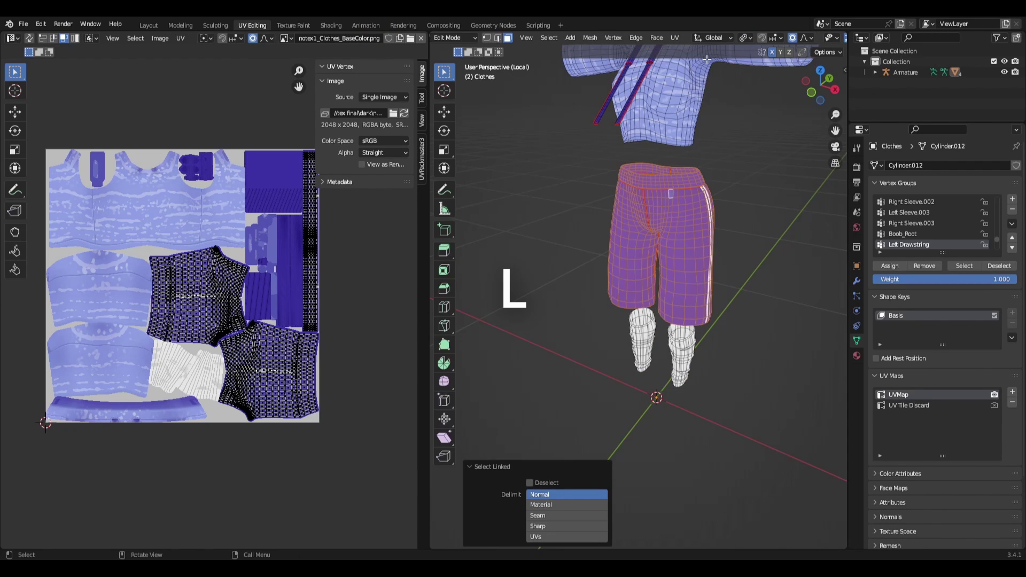
key("n")
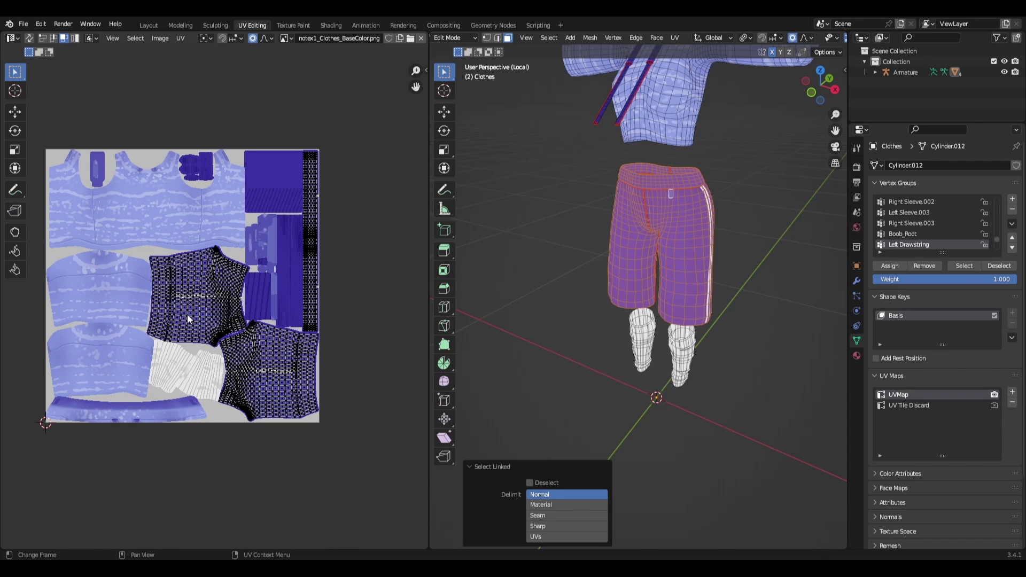
scroll(202, 306, "up", 1)
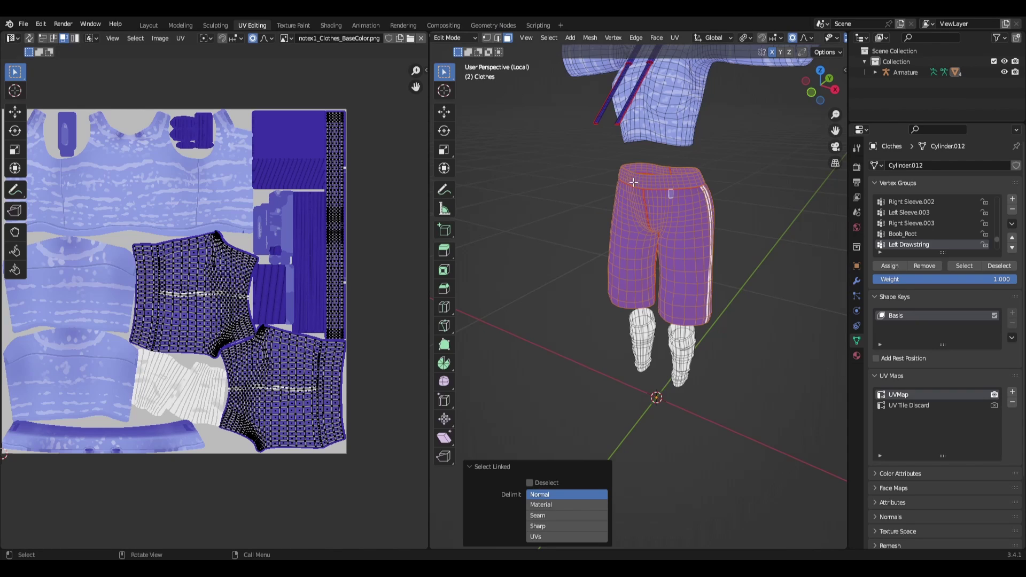
left_click(536, 504)
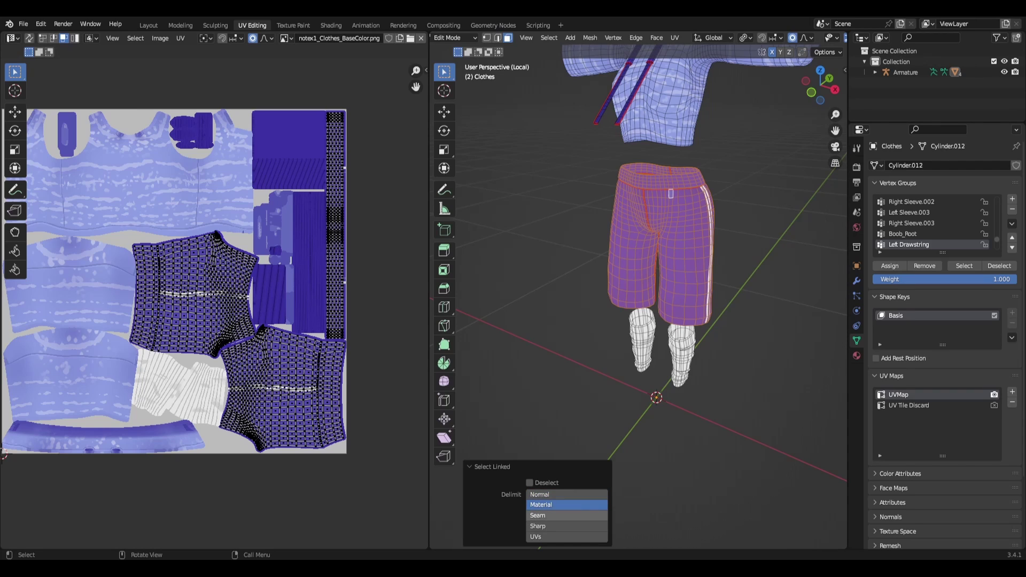
left_click(536, 515)
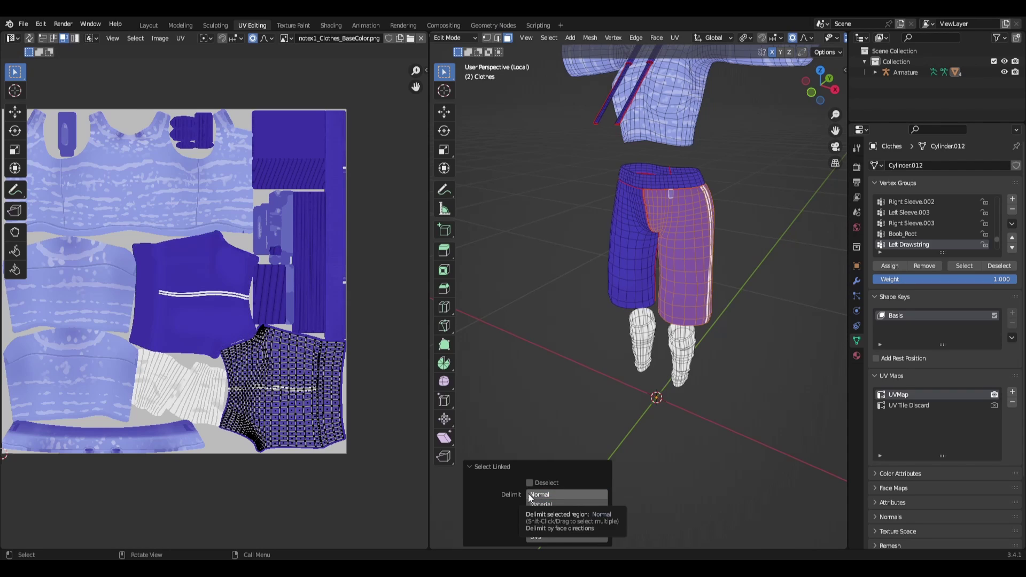
left_click(533, 494)
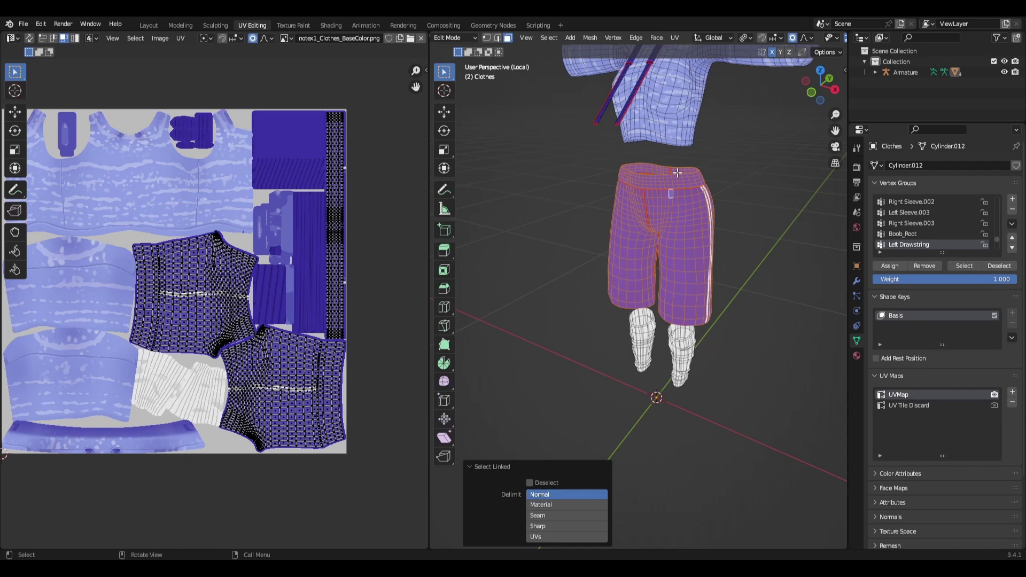
left_click(533, 505)
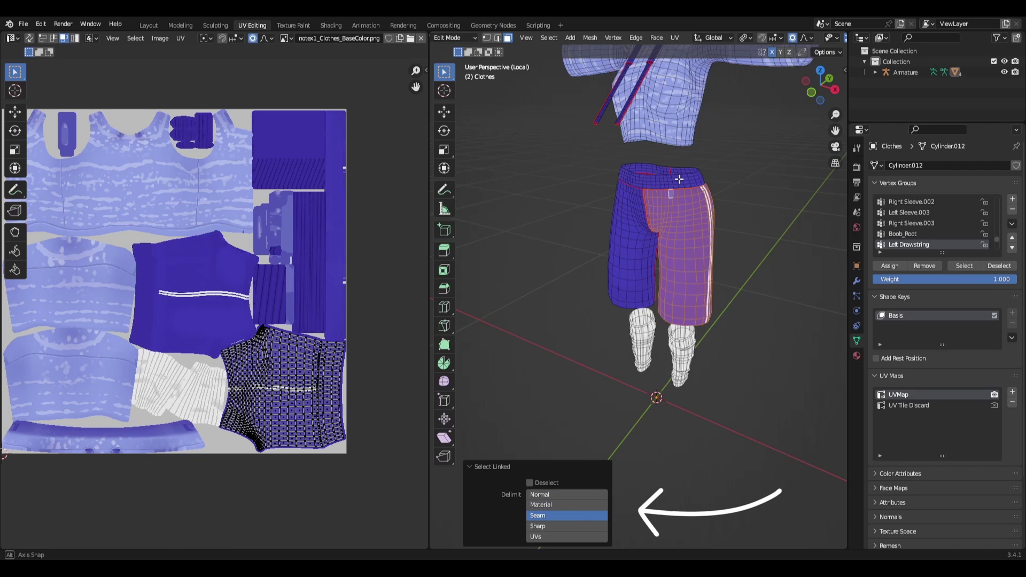
left_click_drag(679, 179, 662, 145)
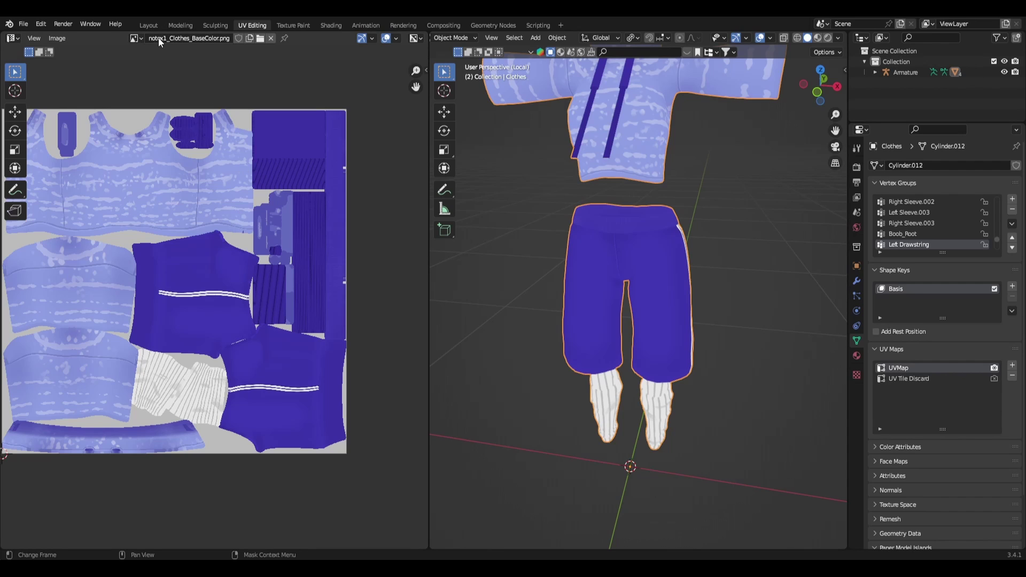
Open the Image Editor's Image menu to save a copy of the clothes base-colour texture
left_click(57, 38)
left_click(57, 38)
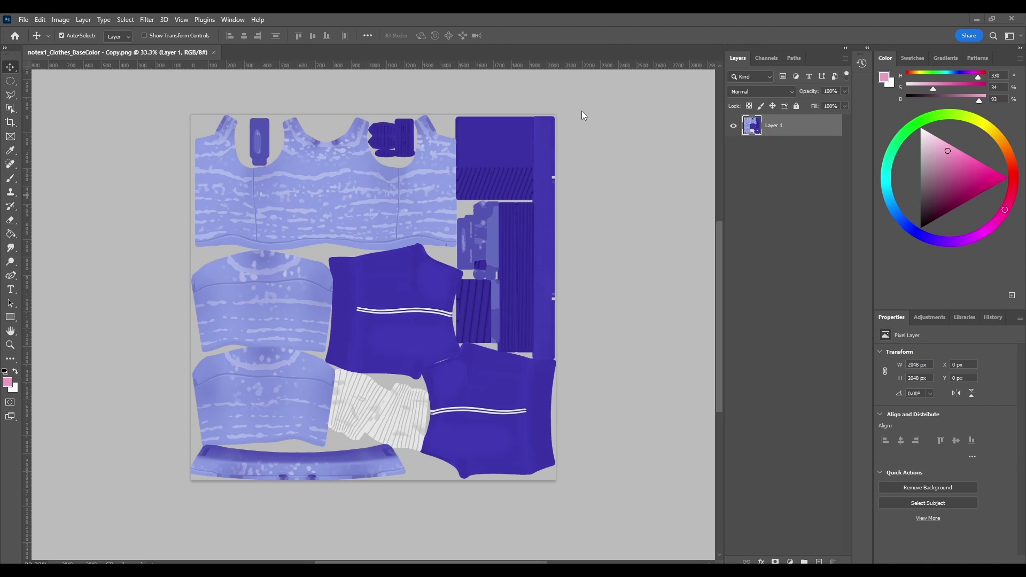
Settle on the Quick Selection tool after briefly trying Polygonal Lasso and a dark grey foreground
key("w")
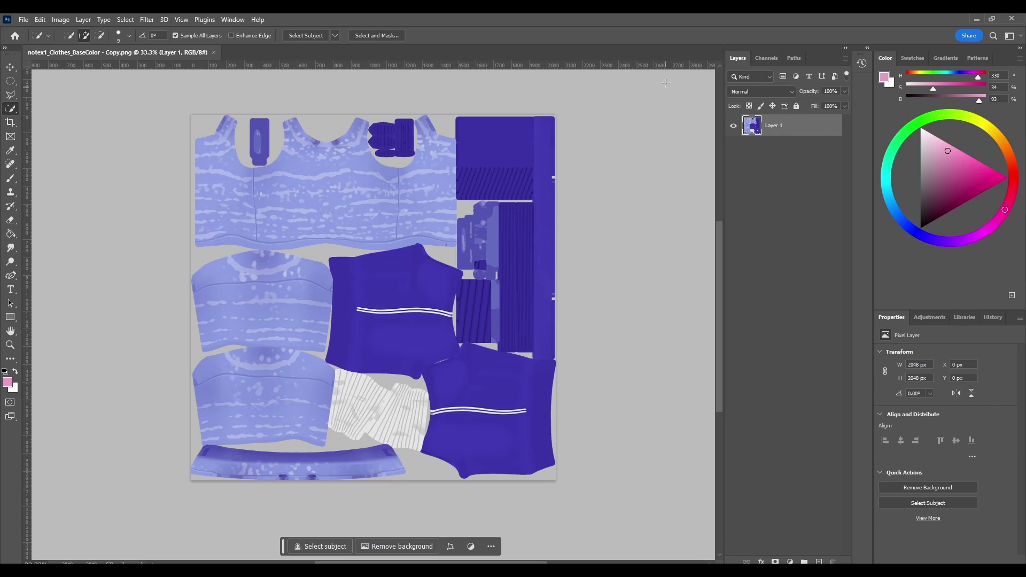
left_click_drag(948, 183, 921, 200)
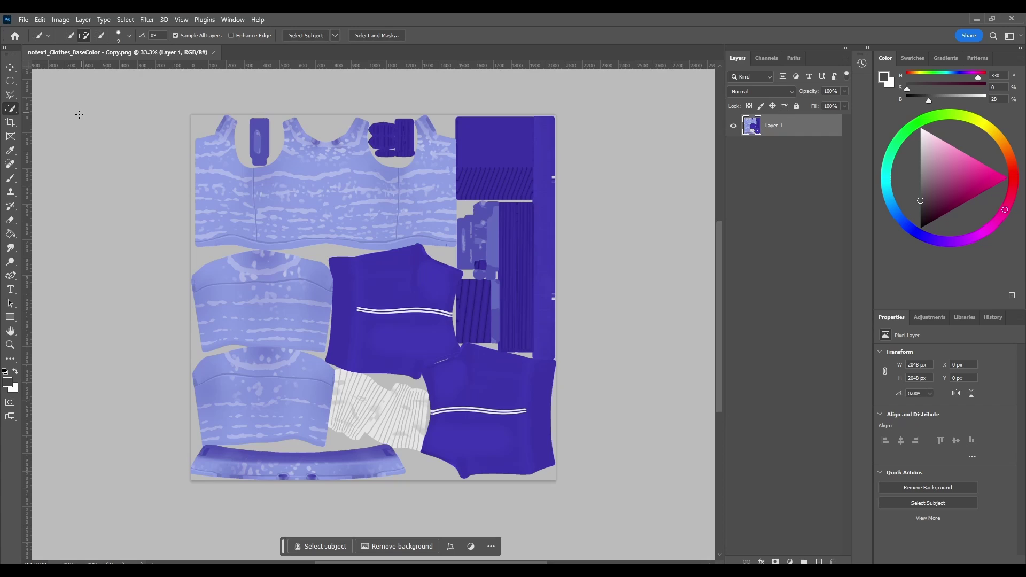
right_click(11, 109)
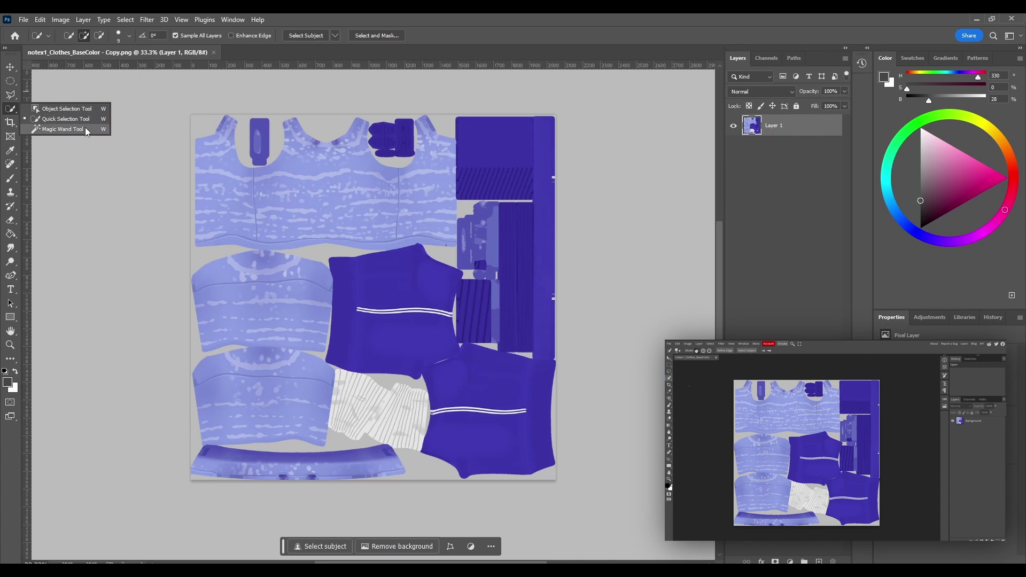
left_click(11, 97)
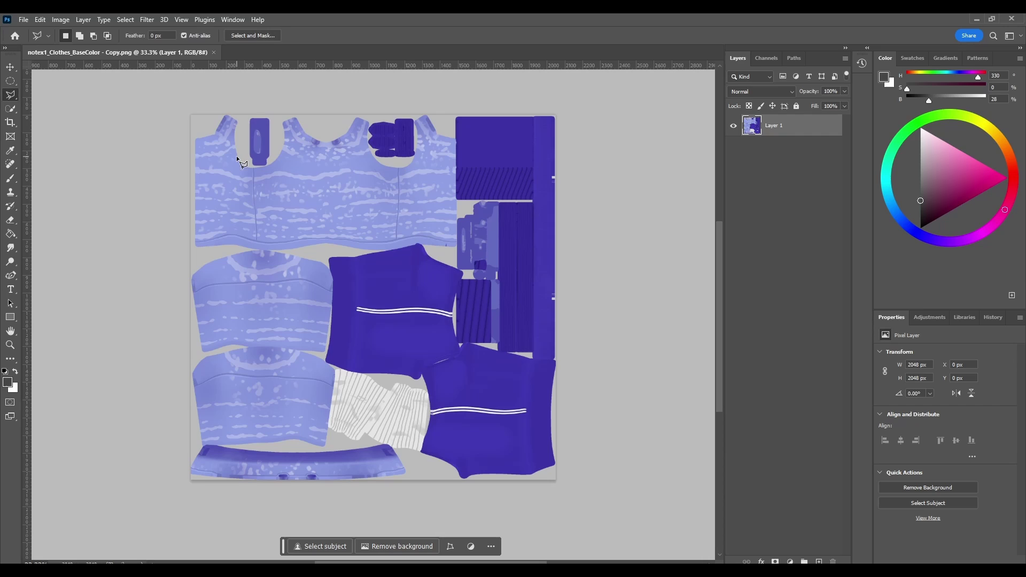
key("w")
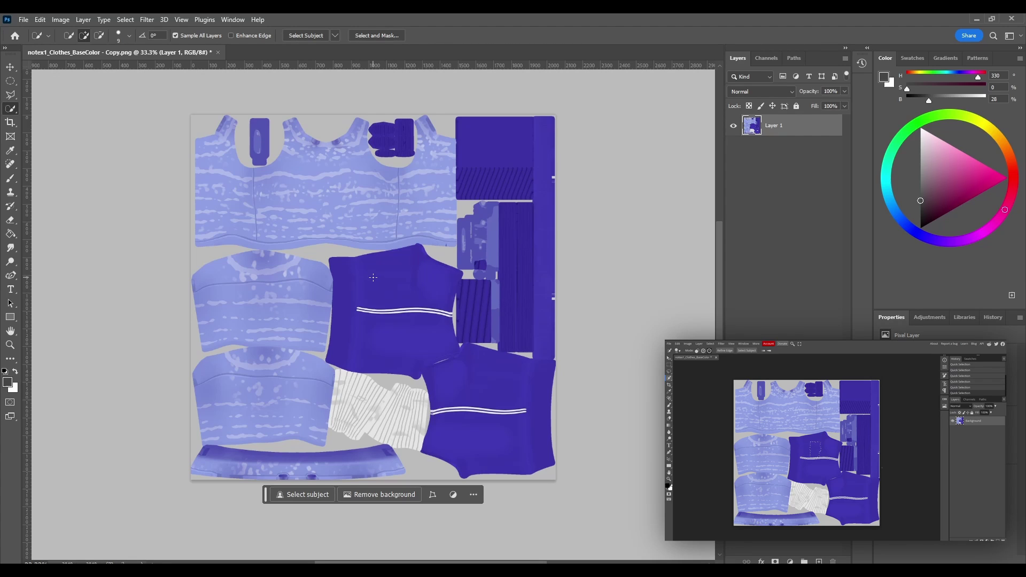
Quick-select the central dark blue piece, add the lower-right piece, and zoom in to check
left_click(414, 340)
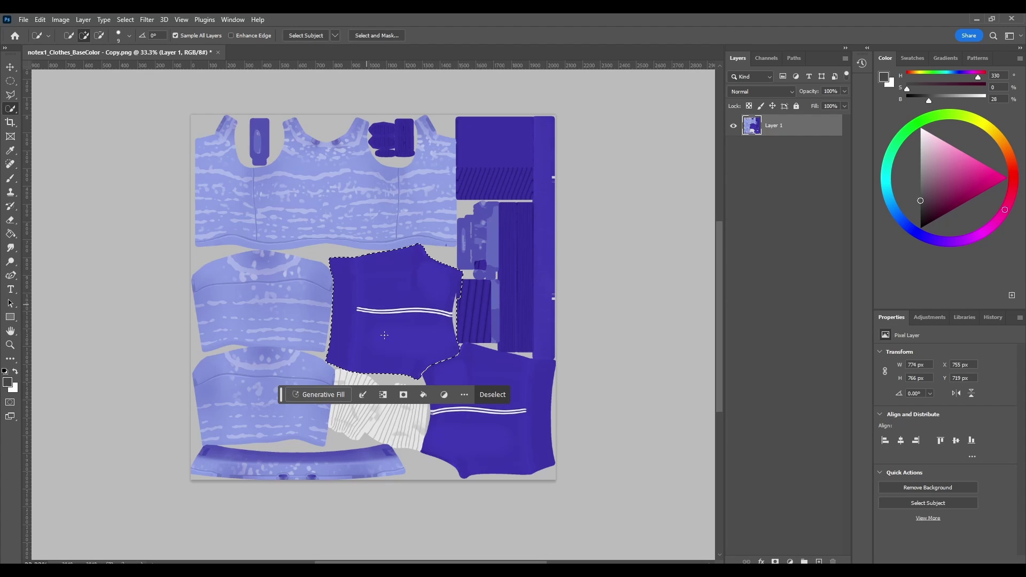
left_click(474, 361, "shift")
left_click(514, 423, "shift")
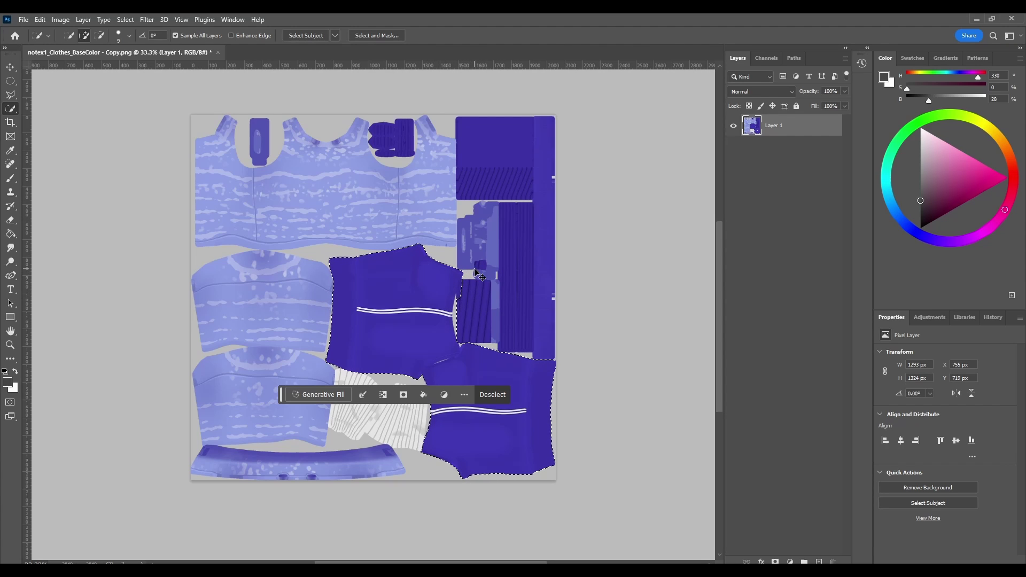
key("ctrl+plus")
key("ctrl+plus")
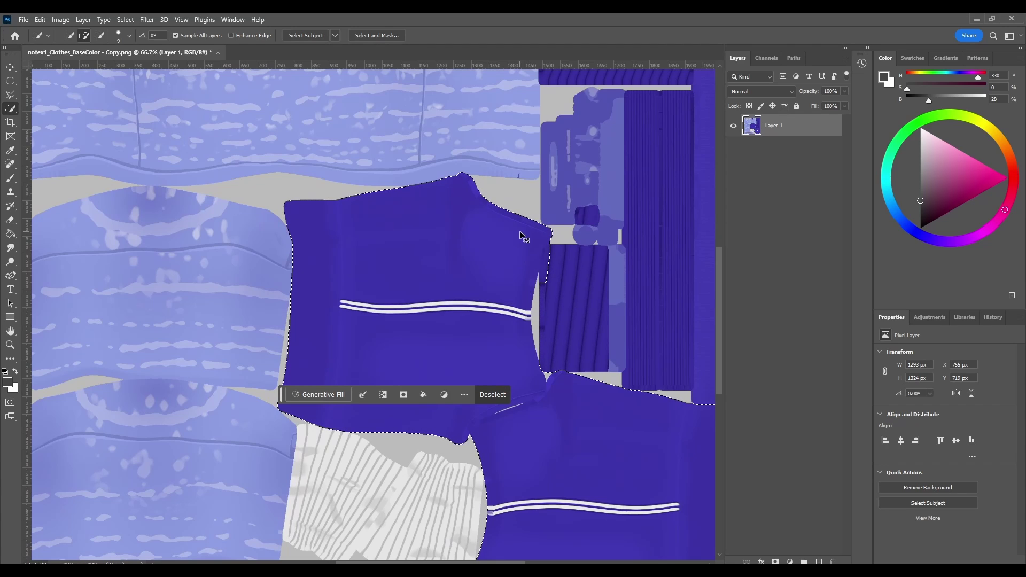
key("ctrl+minus")
key("ctrl+minus")
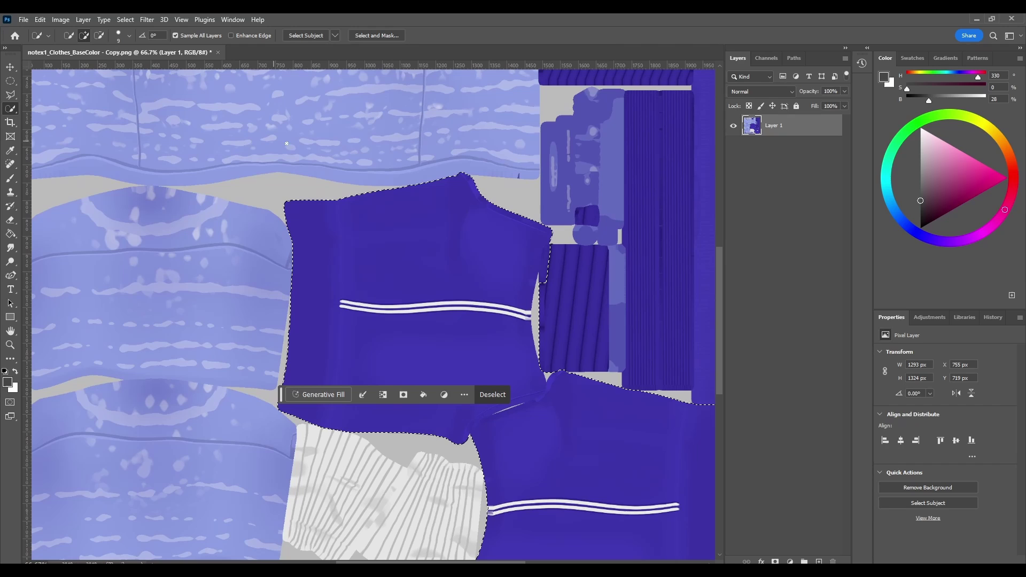
Subtract the striped piece from the selection using the Polygonal Lasso
left_click(11, 94)
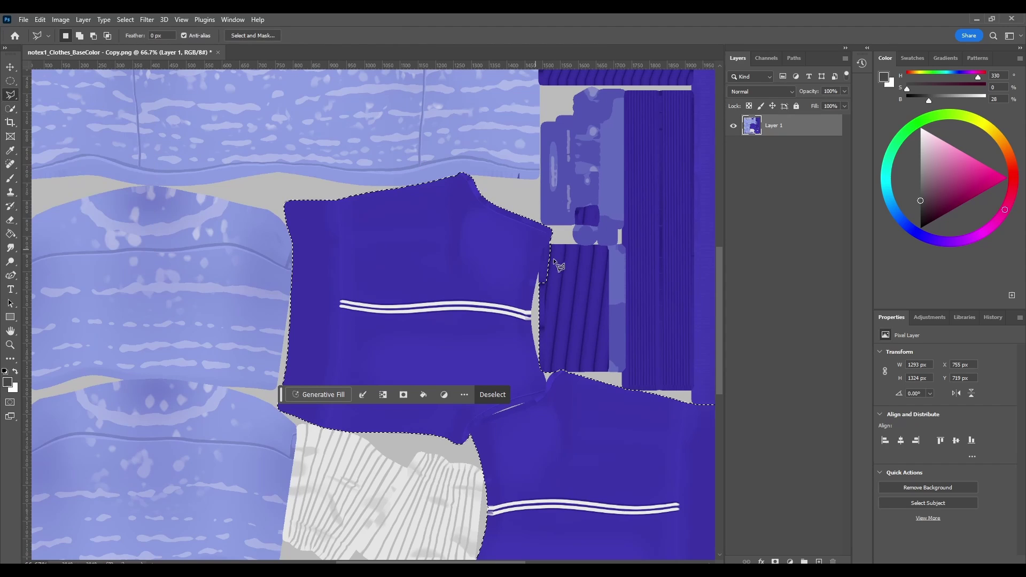
left_click(556, 241, "alt")
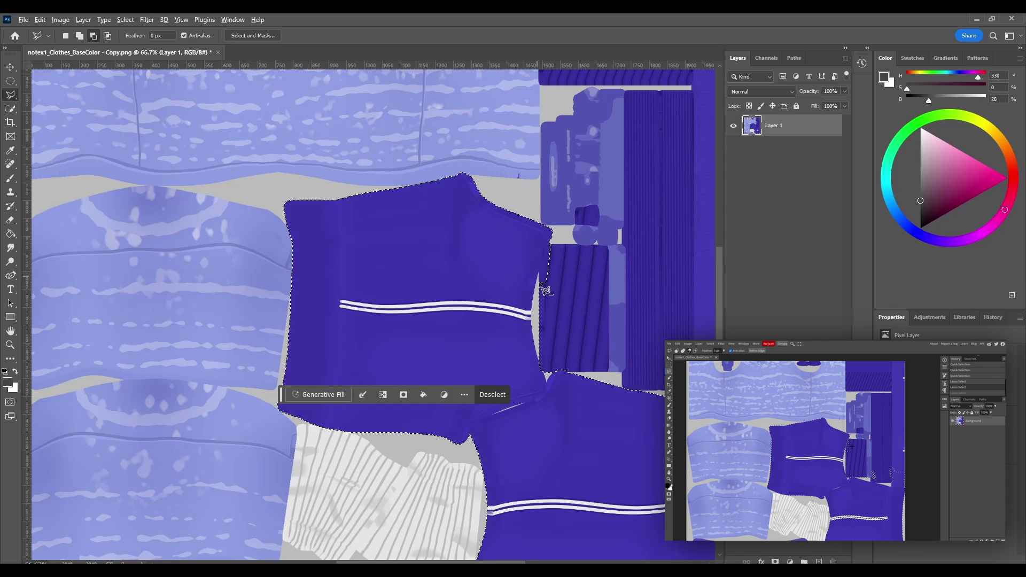
left_click(553, 241)
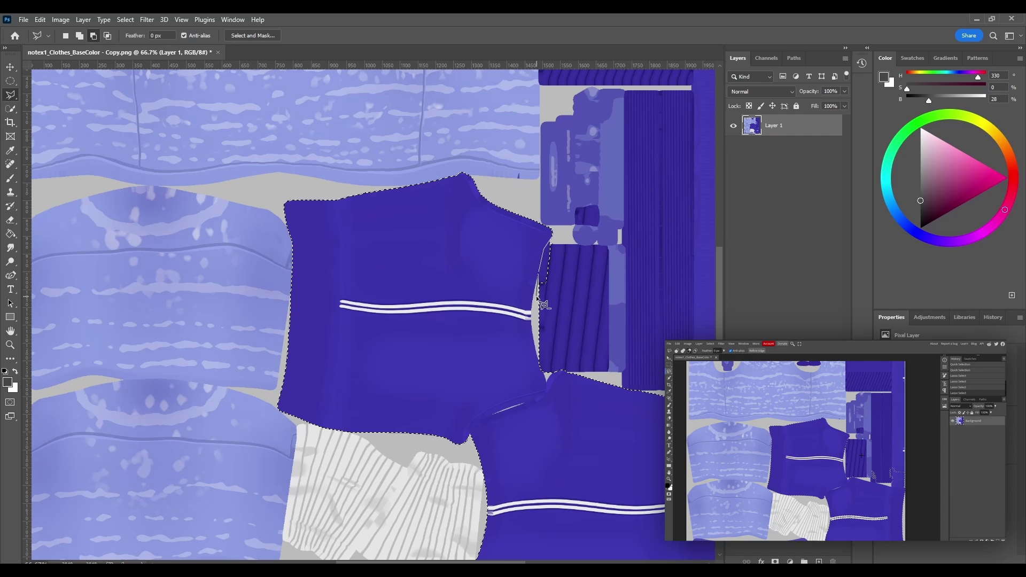
left_click_drag(543, 270, 543, 298)
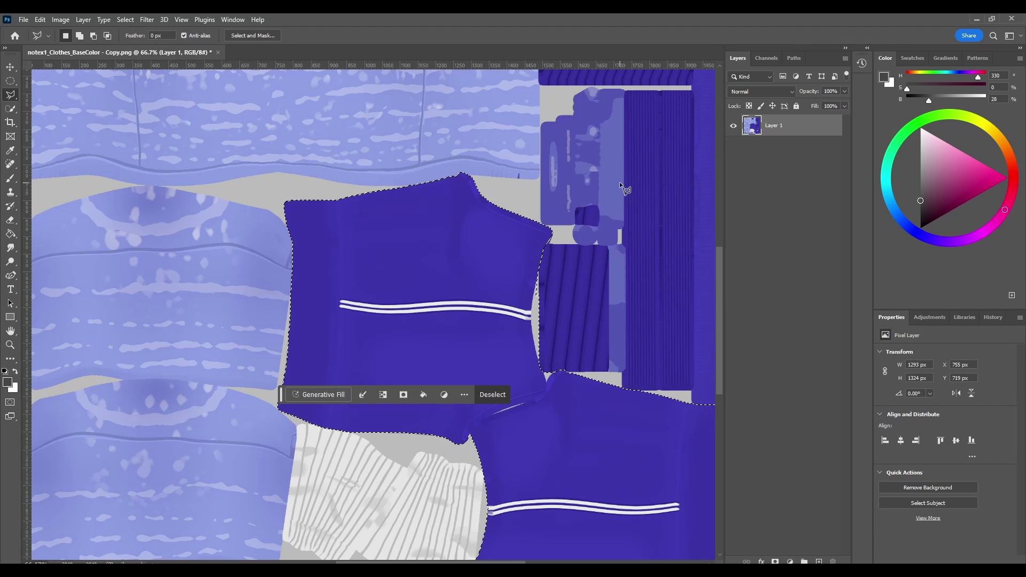
Add the tall right-edge strip to the selection, then zoom out to the whole texture
key("h")
mouse_move(620, 182)
left_mouse_down()
mouse_move(429, 270)
mouse_move(421, 330)
left_mouse_up()
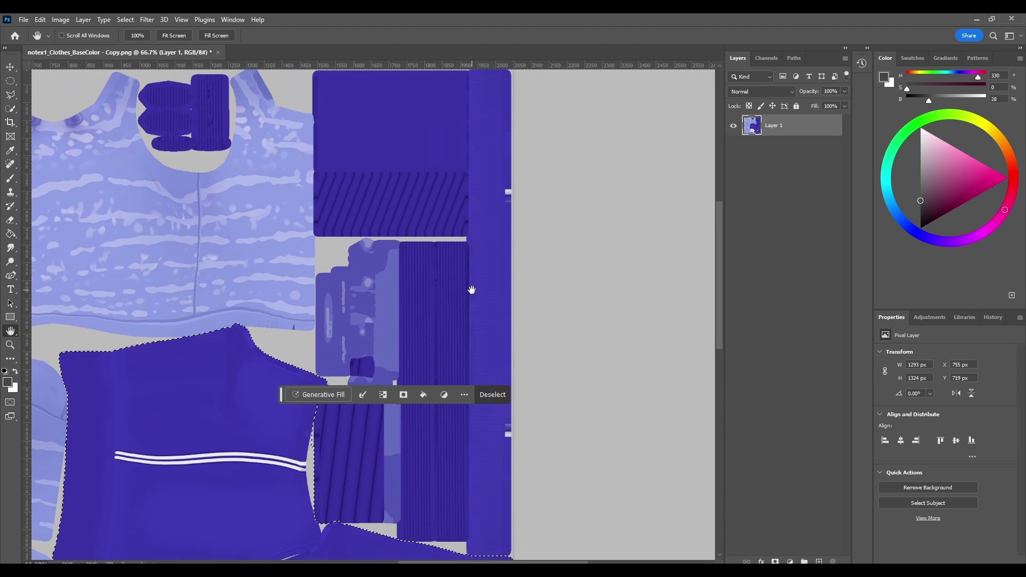
left_click(9, 94)
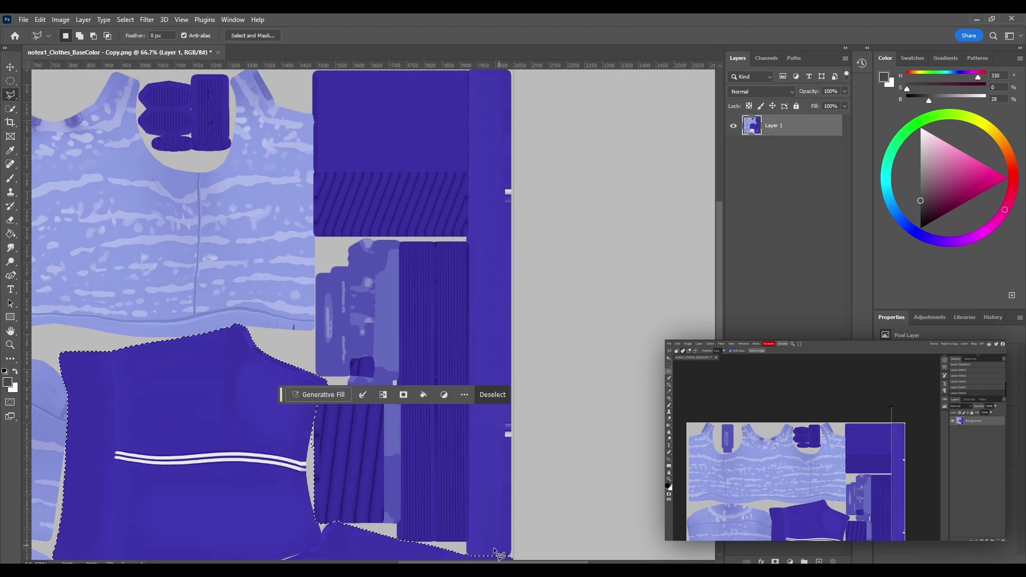
scroll(481, 555, "right", 1)
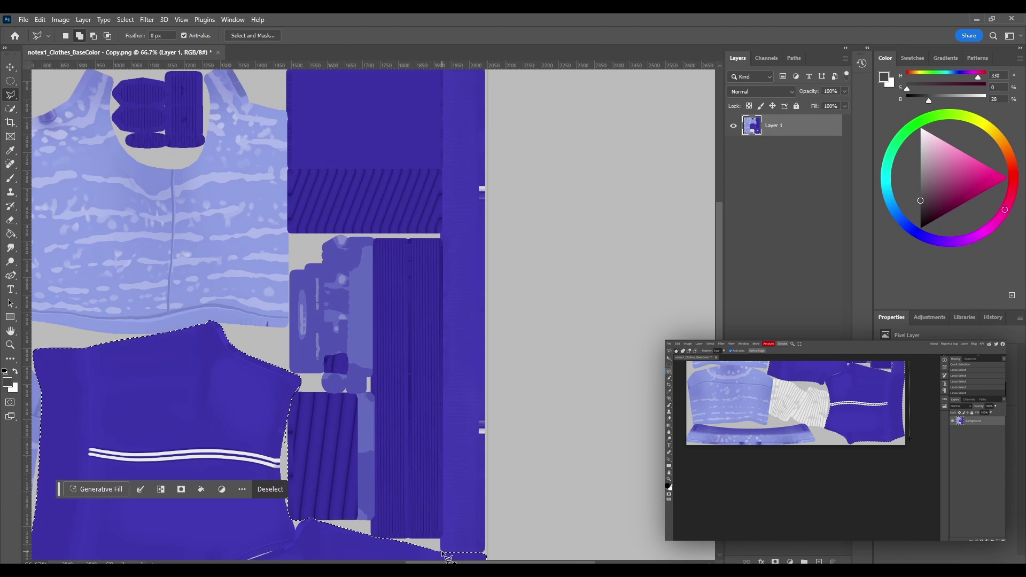
left_click(442, 552)
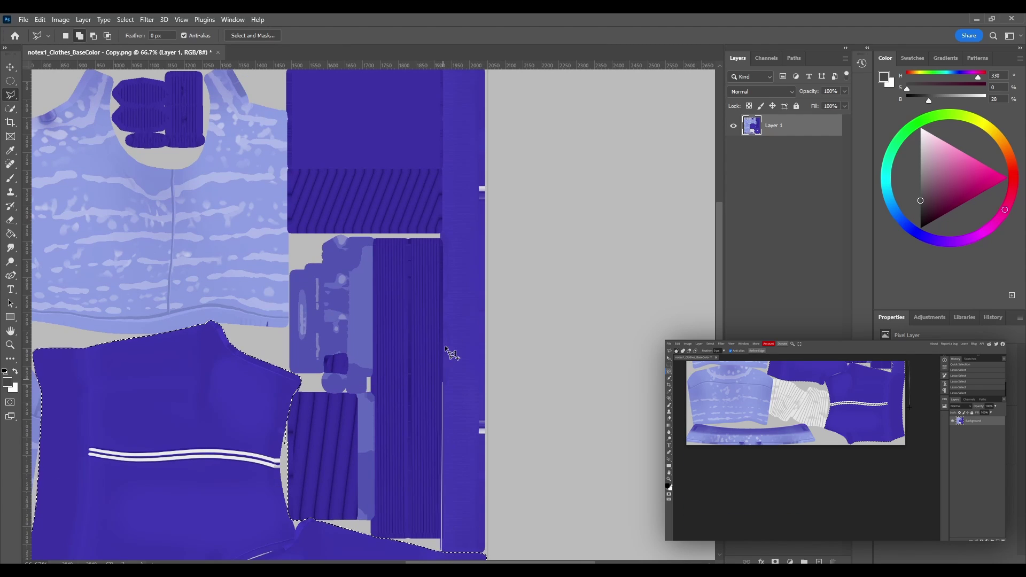
left_click(442, 111)
left_click(494, 111)
double_click(500, 529)
left_click_drag(417, 262, 517, 274)
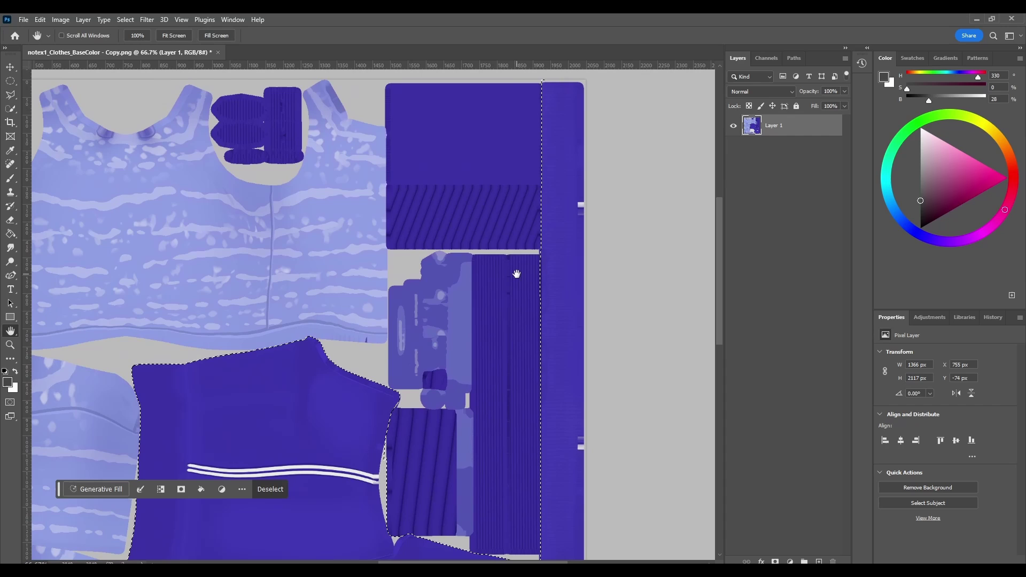
key("ctrl+minus")
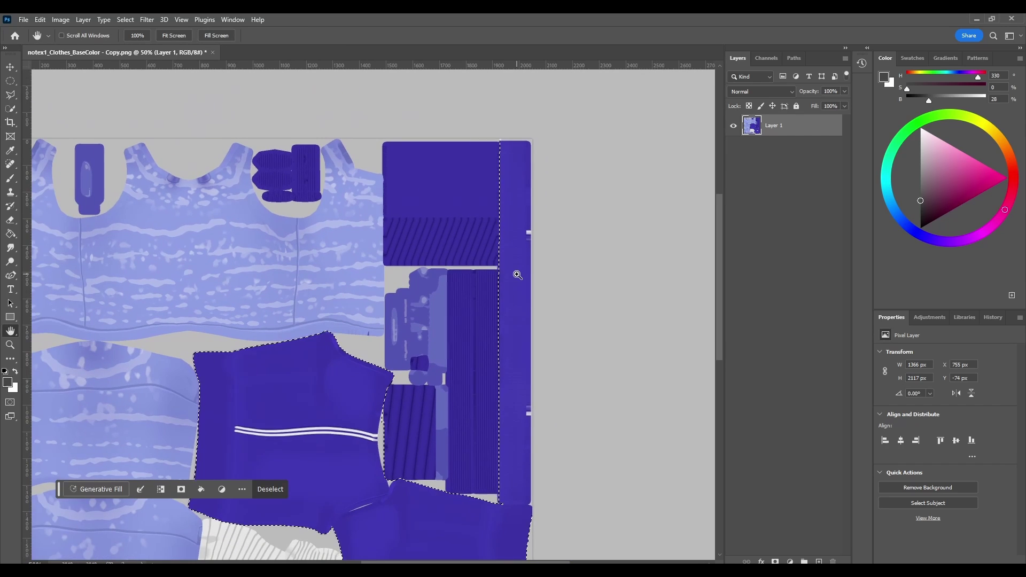
key("ctrl+minus")
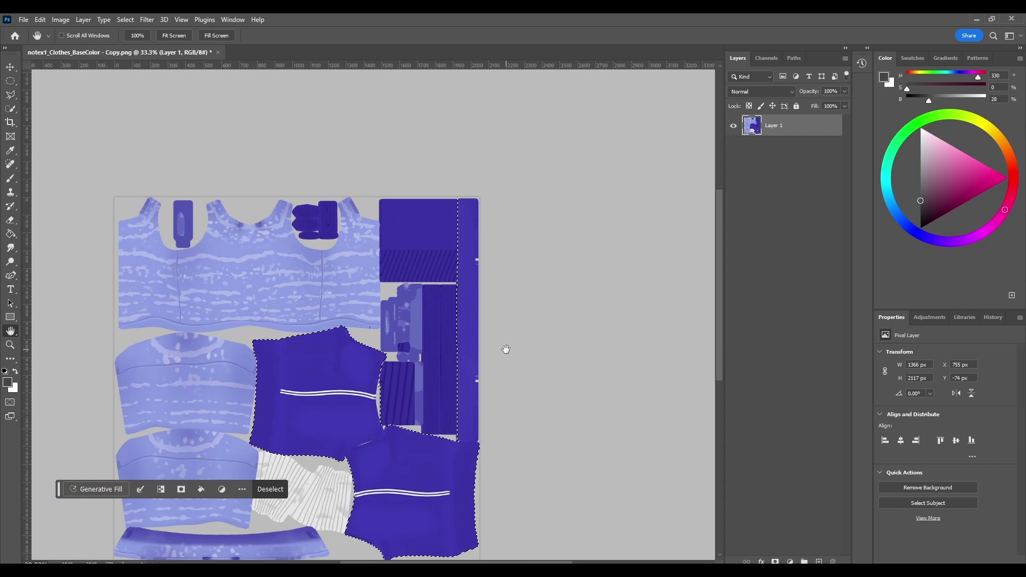
Copy the selected pieces to Layer 2 and toggle layer visibility to verify the copy
key("ctrl+j")
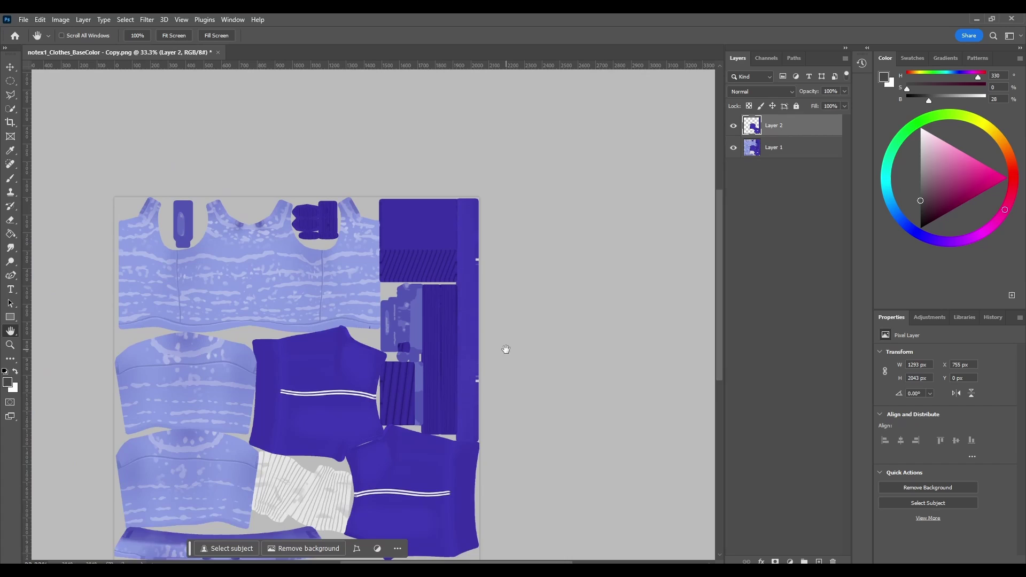
left_click_drag(506, 349, 529, 296)
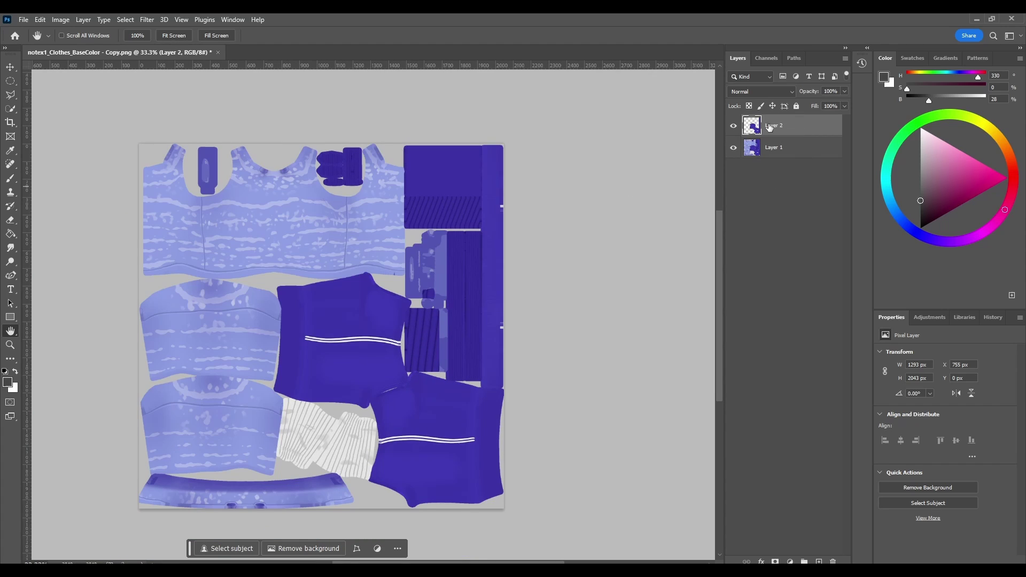
left_click(733, 148)
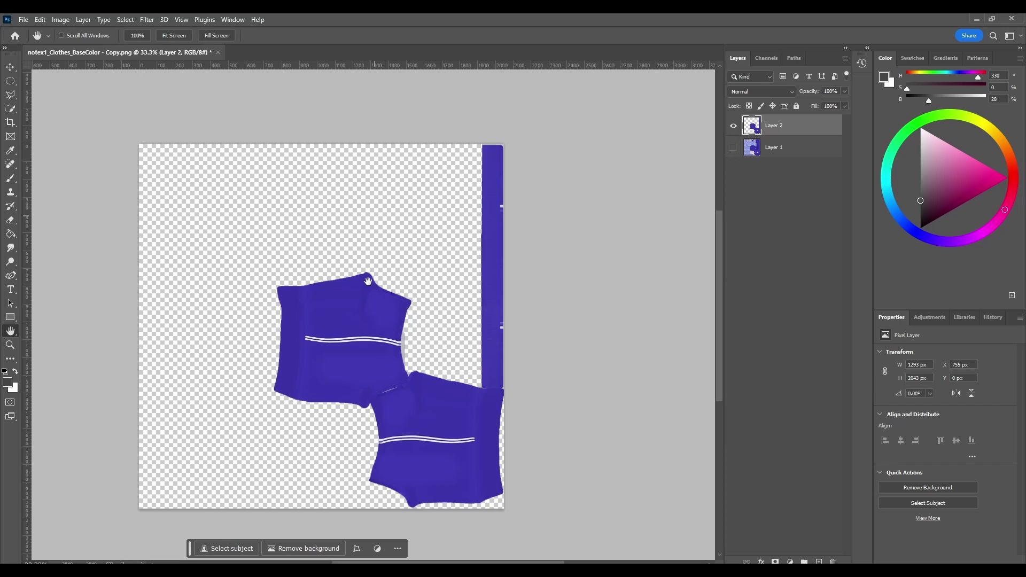
left_click(733, 148)
left_click(732, 125)
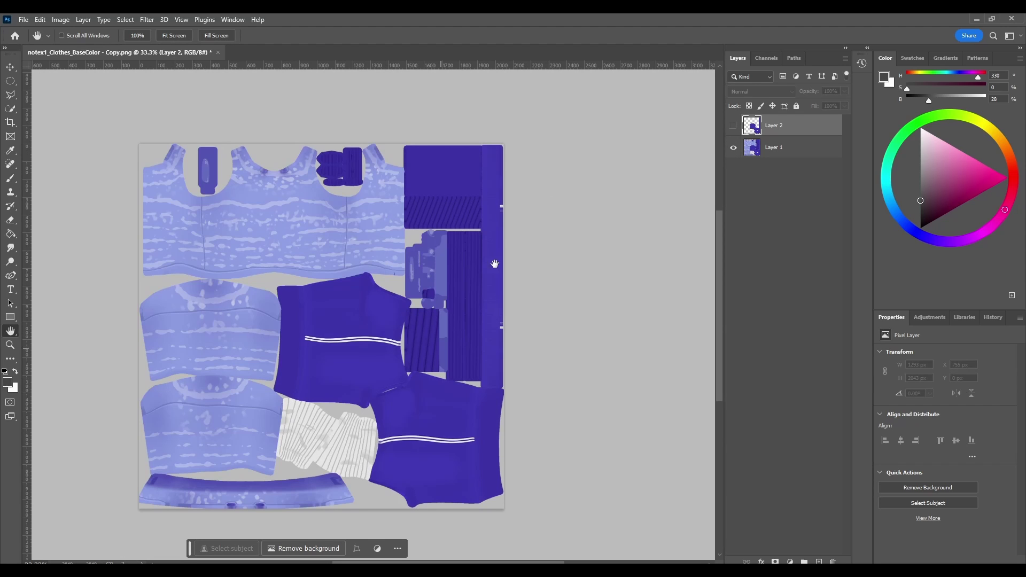
left_click(733, 126)
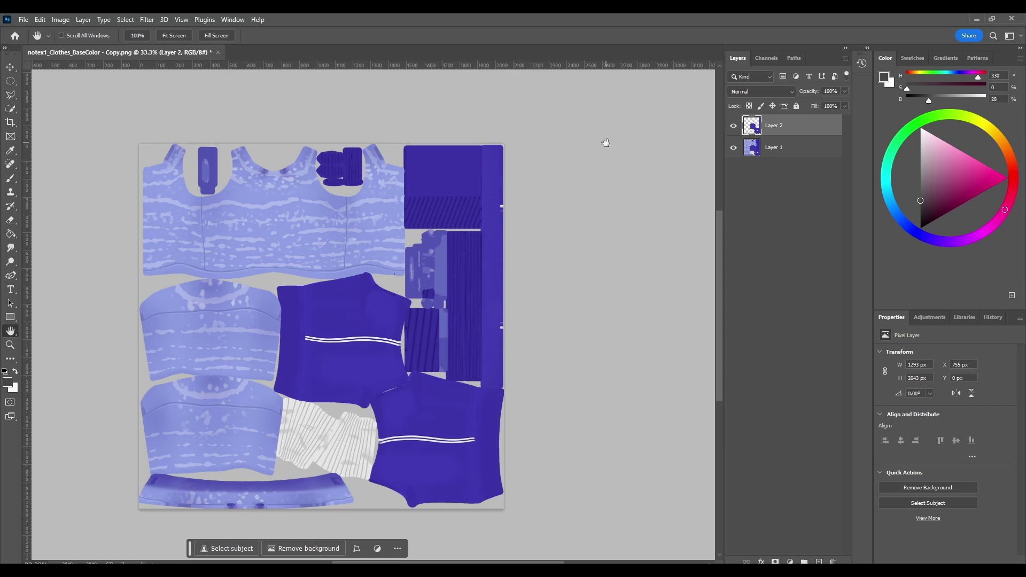
Set Hue/Saturation to Hue +115, Saturation +10, Lightness -1 to turn the panels red
key("ctrl+u")
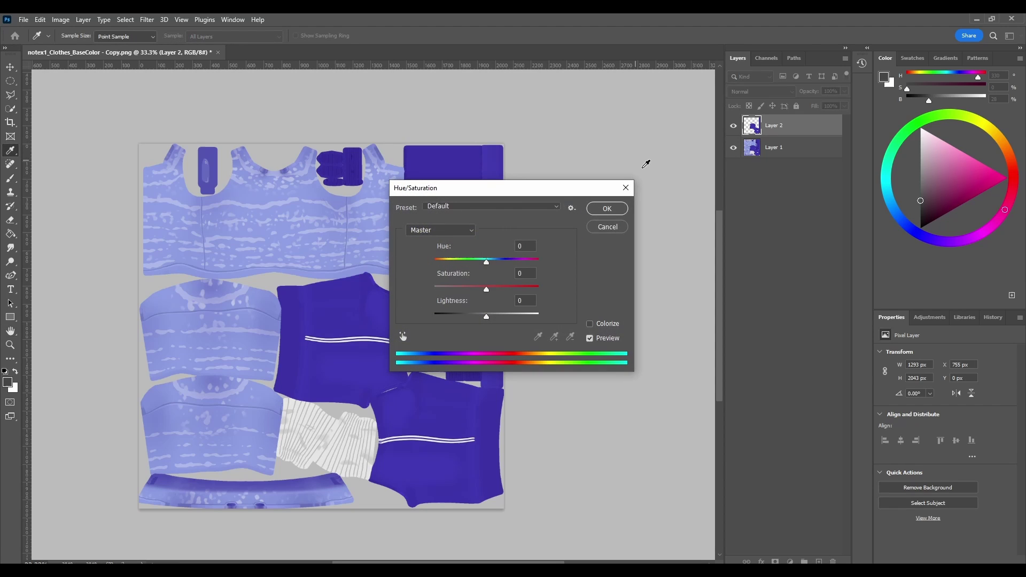
left_click(631, 192)
left_click(60, 19)
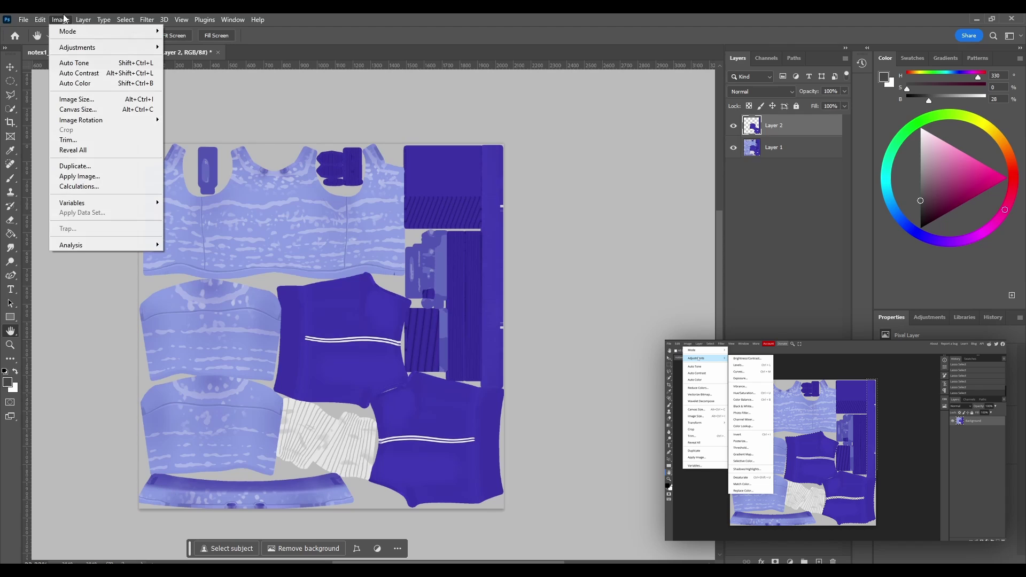
mouse_move(77, 48)
left_click(187, 104)
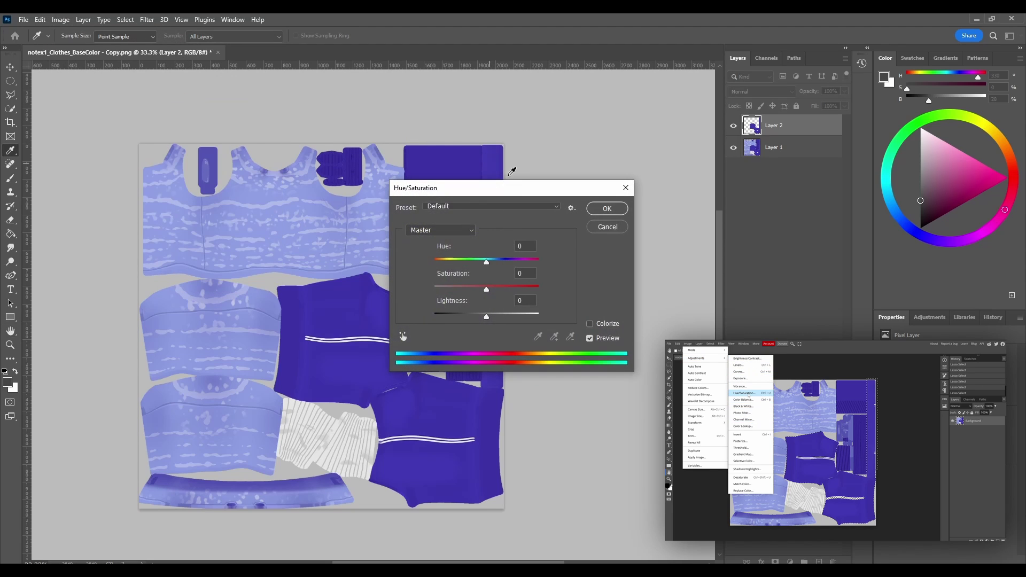
left_click_drag(486, 261, 527, 262)
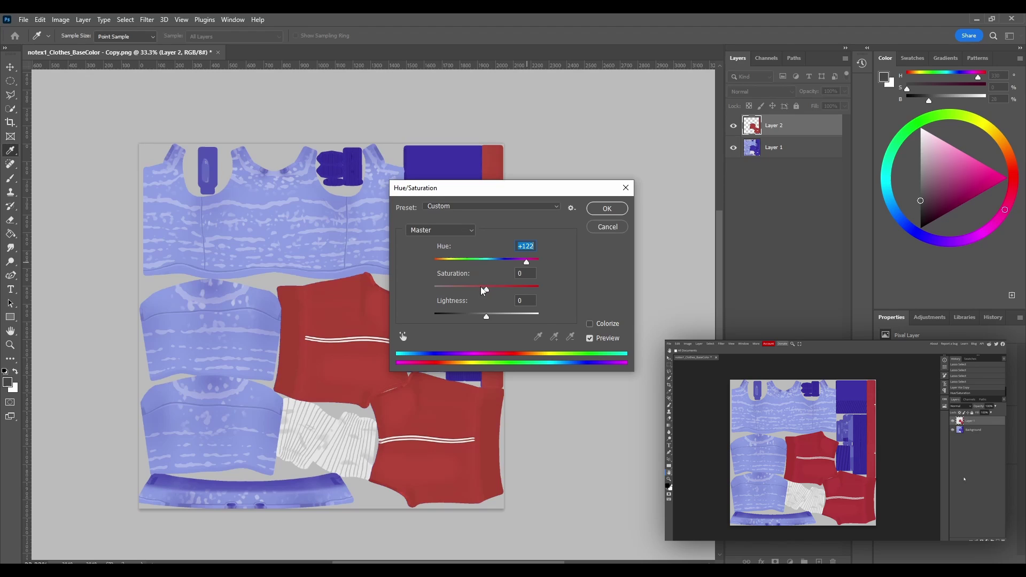
left_click_drag(482, 289, 480, 290)
left_click(473, 316)
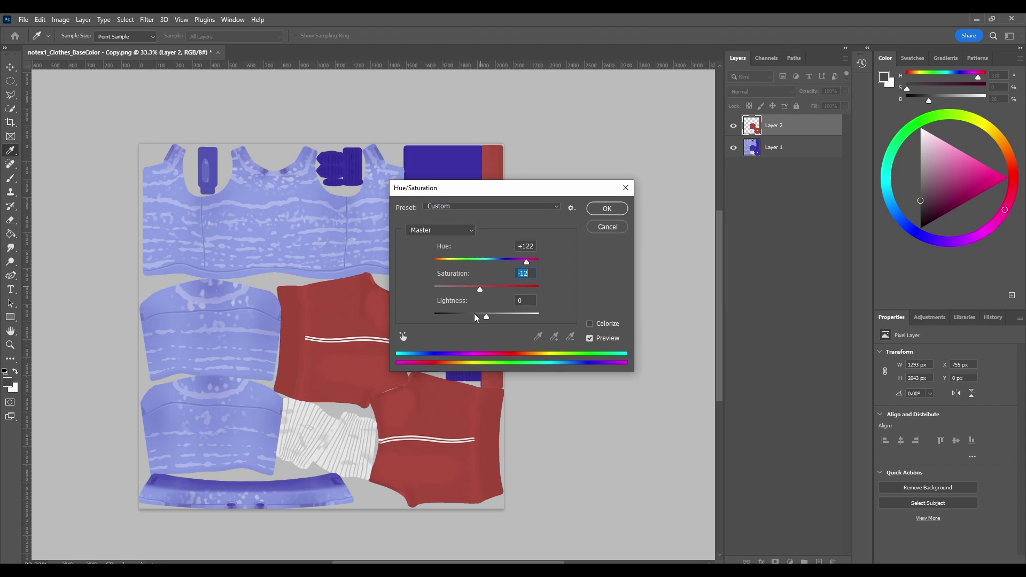
left_click(607, 225, "alt")
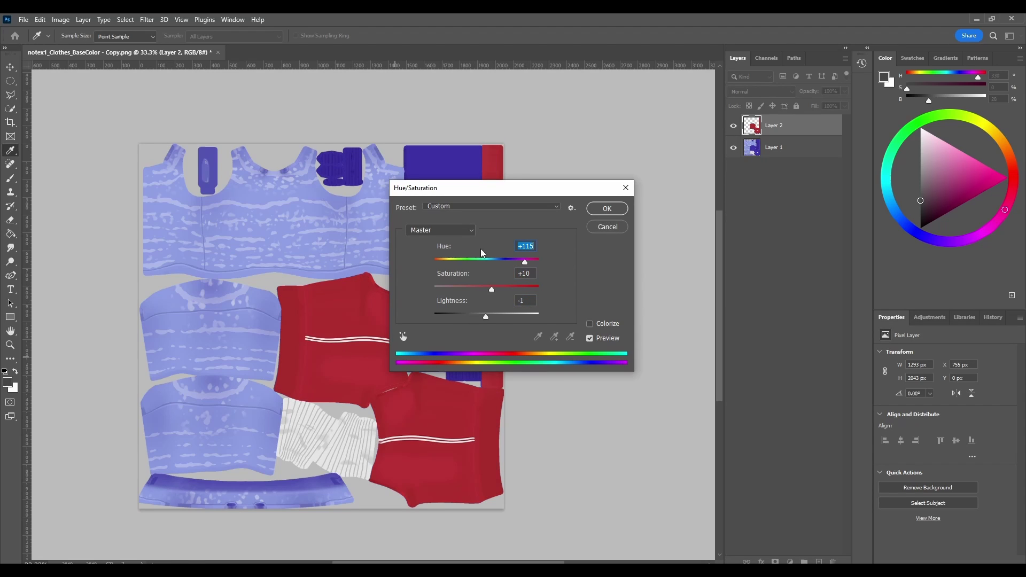
Apply the red recolour and undo an accidental white brush stroke
left_click(603, 209)
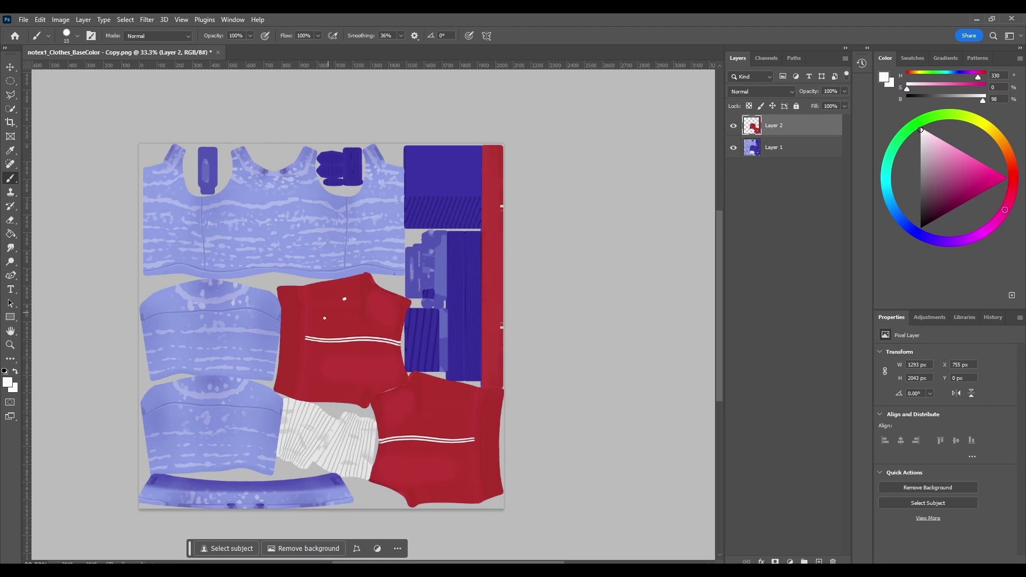
mouse_move(345, 299)
left_mouse_down()
mouse_move(343, 346)
mouse_move(362, 365)
left_mouse_up()
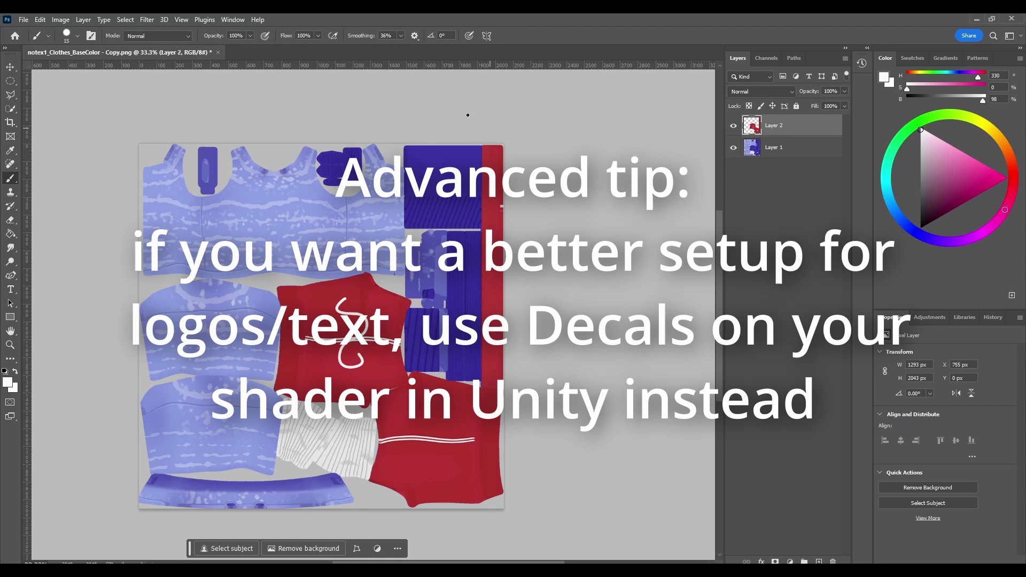
key("ctrl+z")
Add 'Chiimera' text, rotate it vertical, and move it toward the right-edge strip
key("t")
left_click(409, 303)
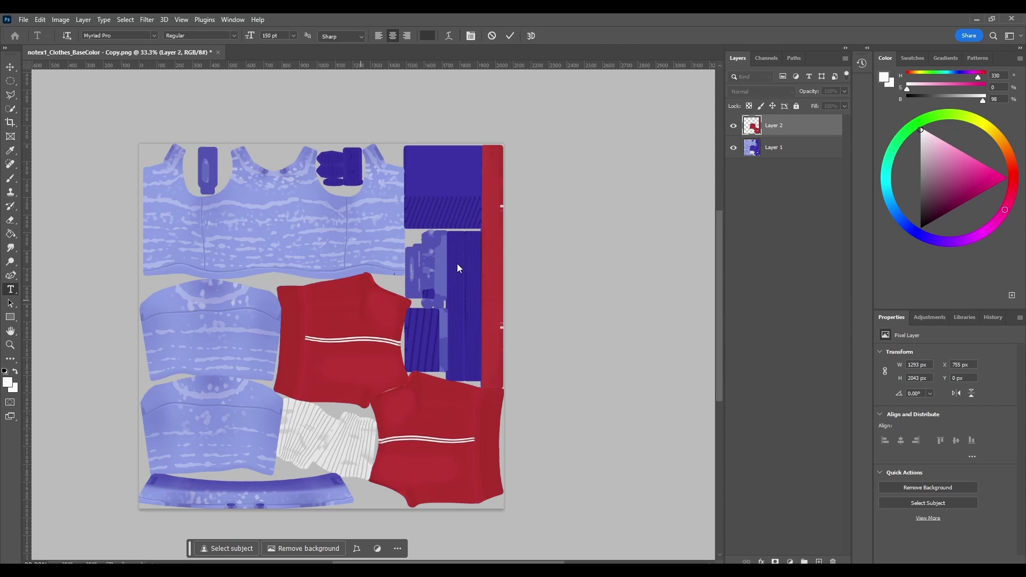
left_click(360, 301)
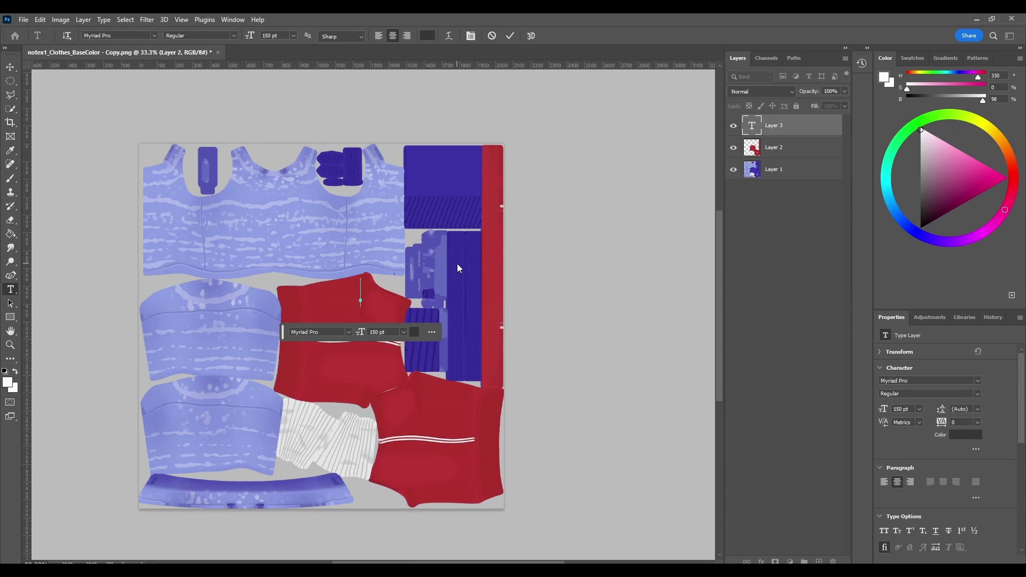
type("Ch")
type("iimera")
key("ctrl+Return")
key("v")
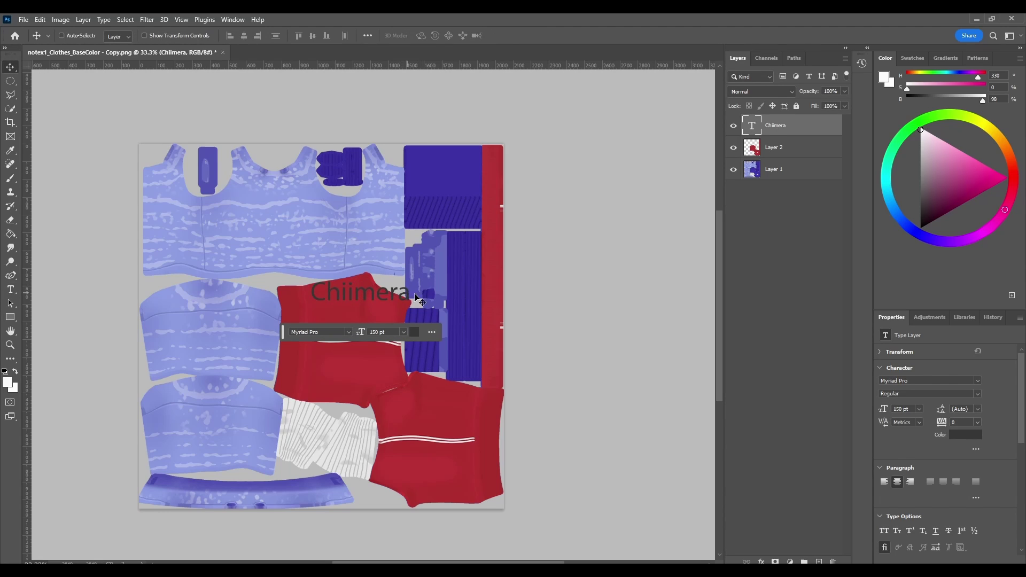
key("ctrl+t")
left_click_drag(417, 299, 377, 227)
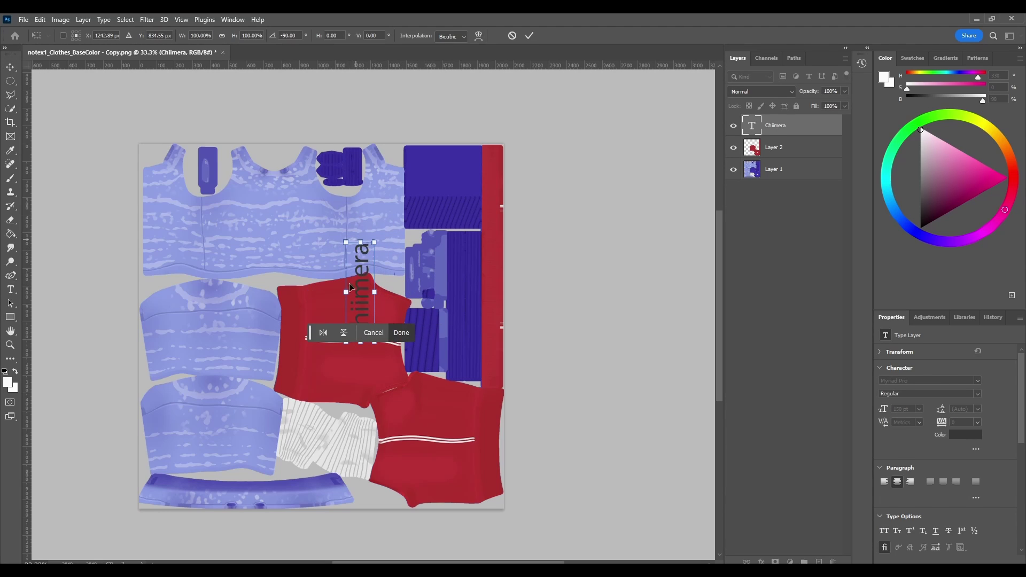
left_click_drag(350, 286, 474, 320)
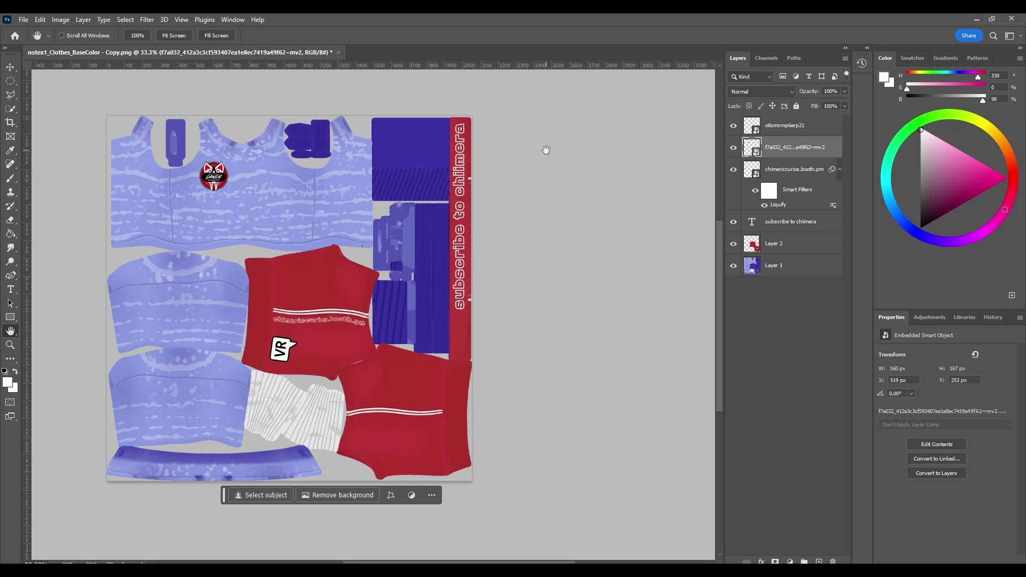
Open the File menu to reach Export As
left_click(24, 19)
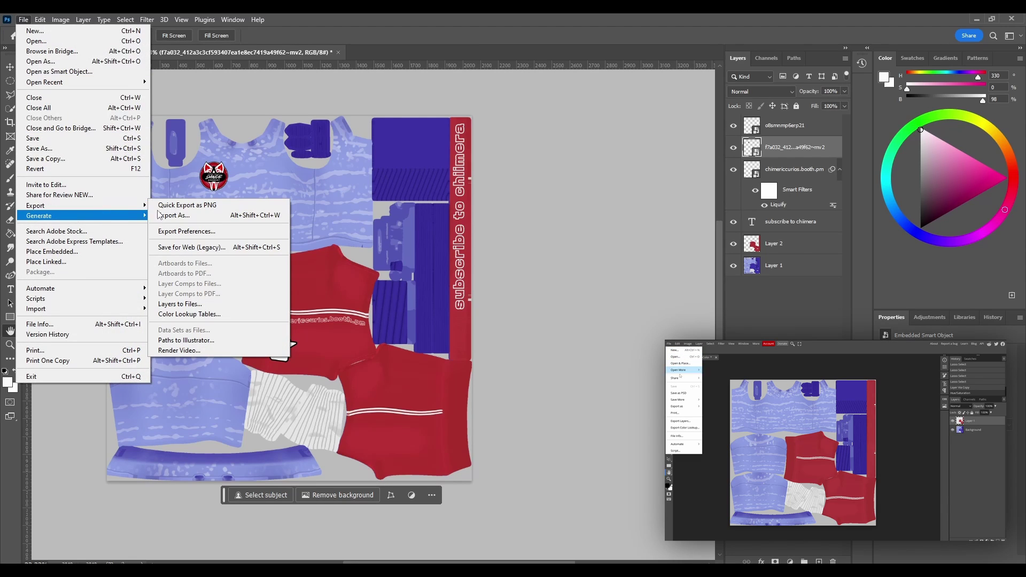
mouse_move(35, 205)
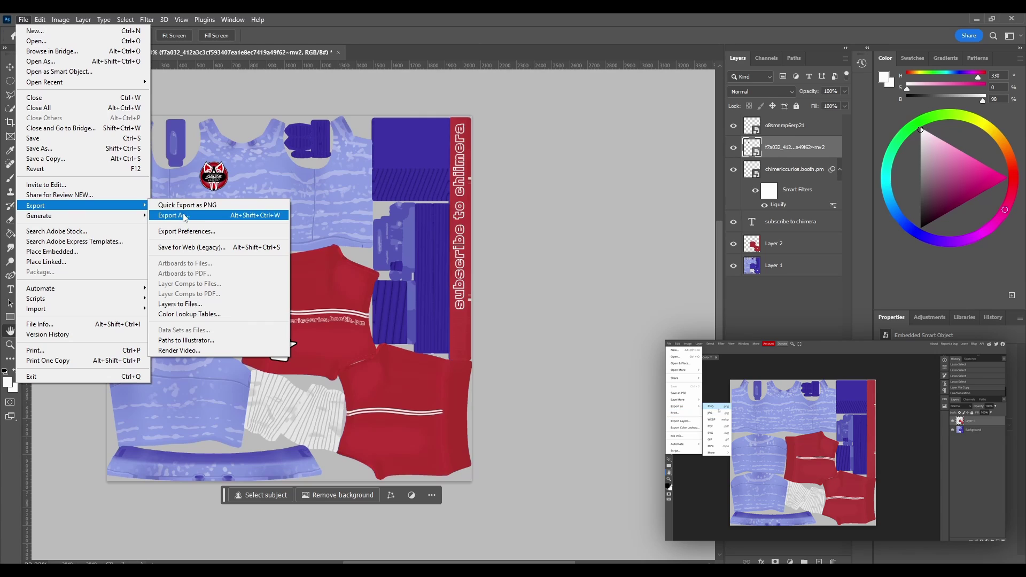
Export the texture from Export As as a 2048×2048 PNG with Transparency unchecked
left_click(172, 214)
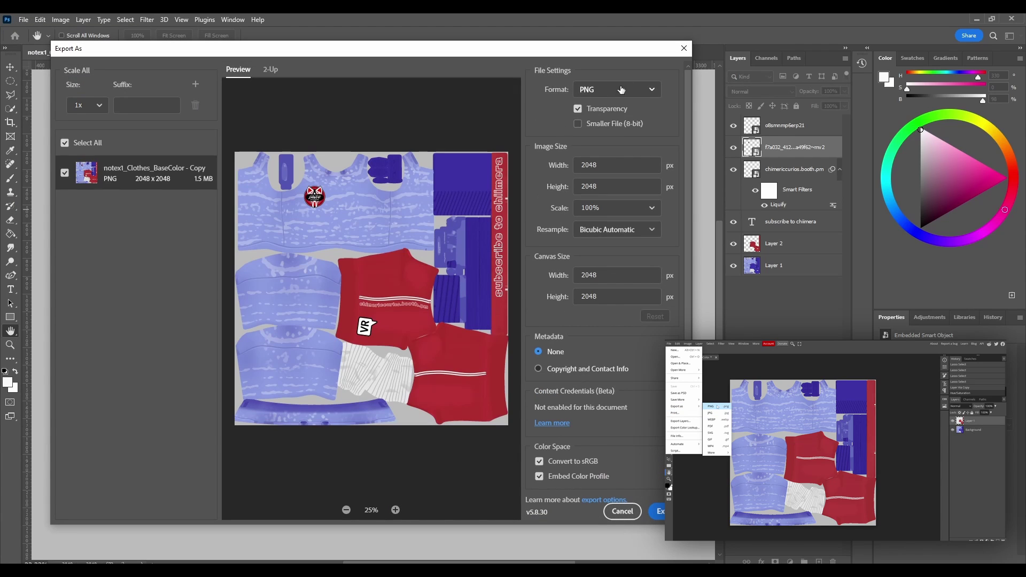
left_click(577, 108)
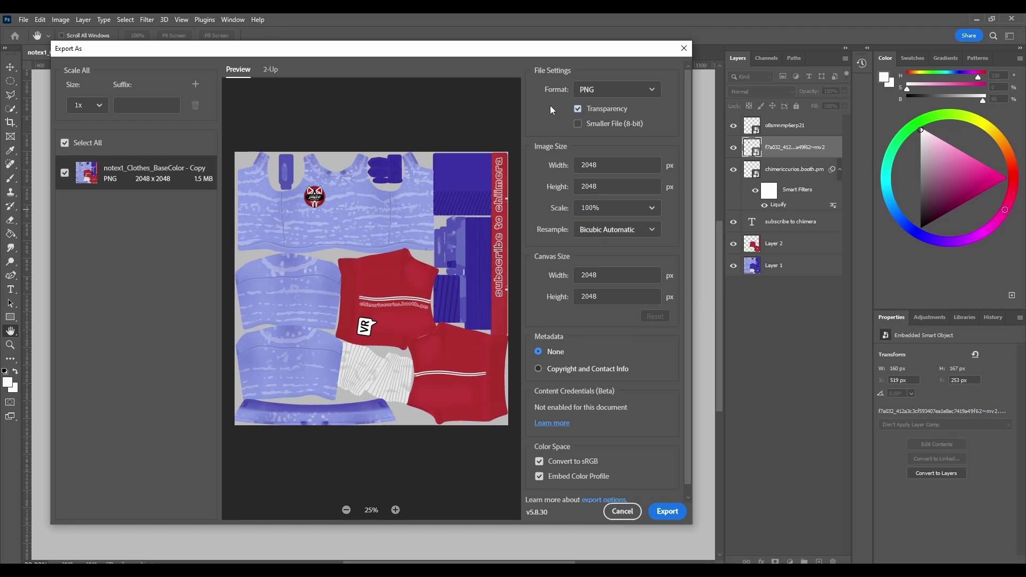
left_click(577, 108)
left_click(578, 109)
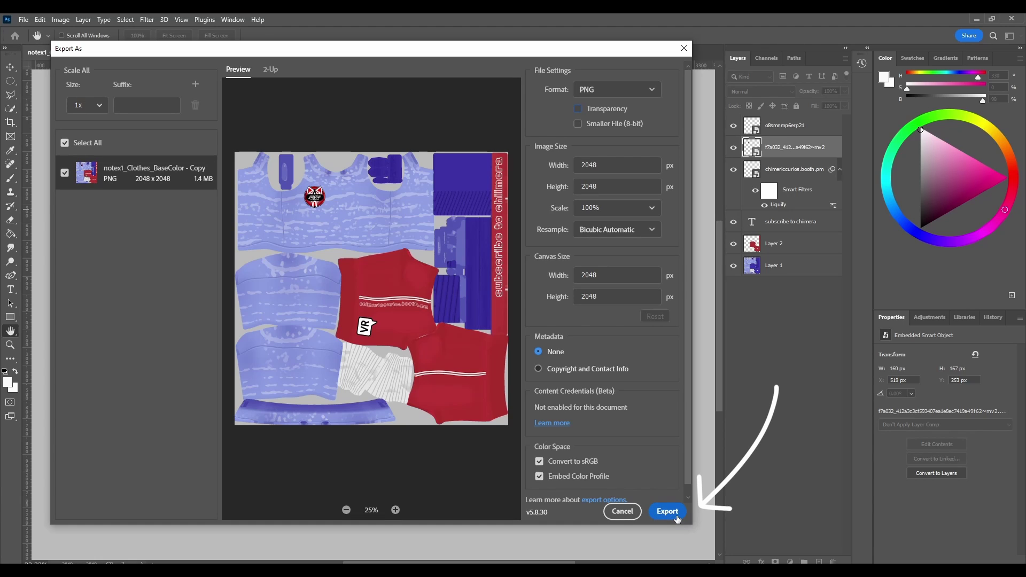
left_click(668, 513)
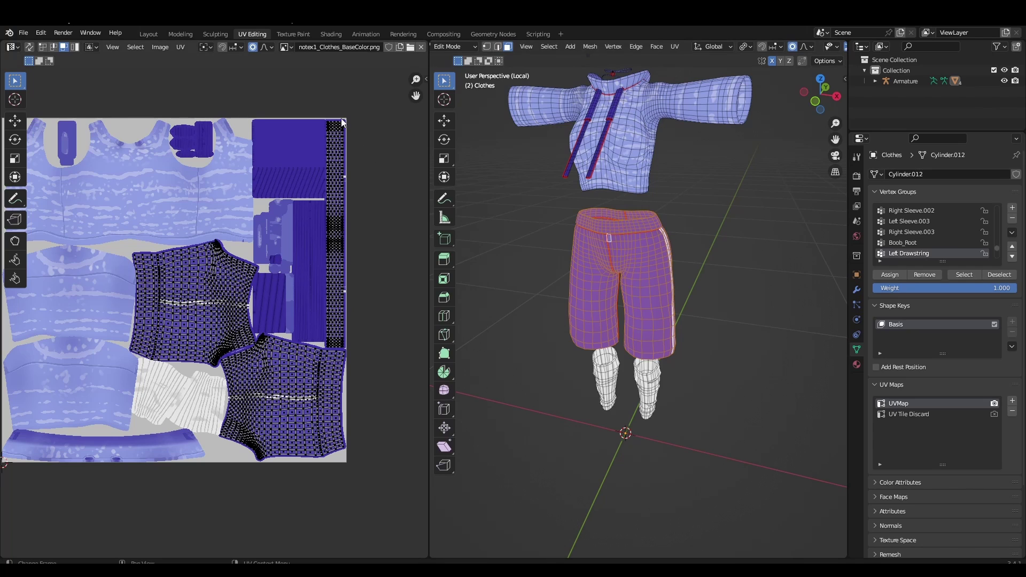
Switch Blender to the Layout workspace to view the whole rigged avatar
left_click(148, 34)
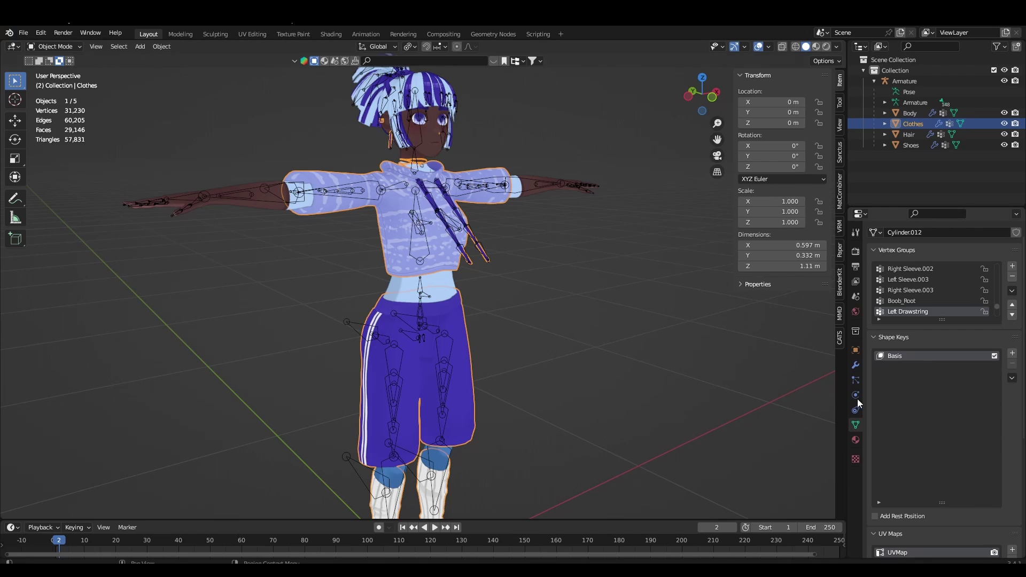
Show the clothes material settings and orbit to inspect the red shorts texture
left_click(855, 441)
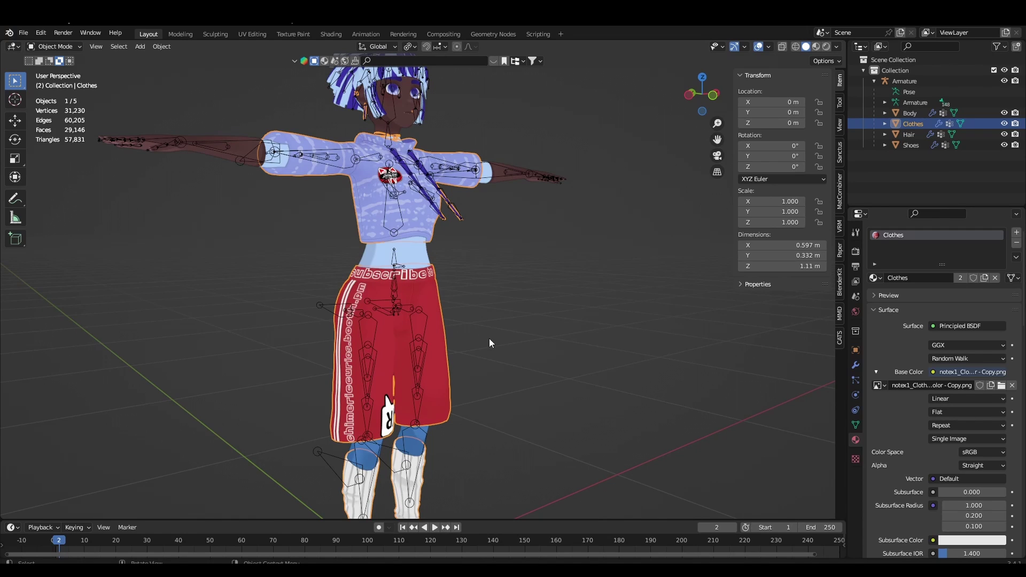
mouse_move(447, 397)
left_mouse_down()
mouse_move(440, 413)
mouse_move(415, 318)
left_mouse_up()
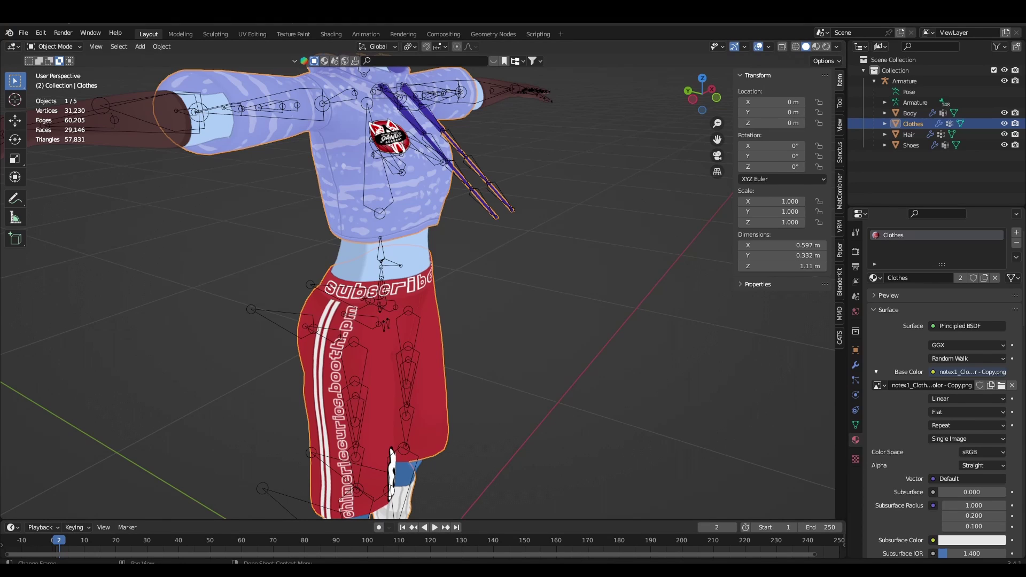
Orbit behind the avatar, then back to a front three-quarter view
mouse_move(376, 318)
left_mouse_down()
mouse_move(479, 300)
mouse_move(454, 314)
mouse_move(288, 303)
left_mouse_up()
mouse_move(351, 272)
left_mouse_down()
mouse_move(406, 293)
mouse_move(232, 304)
mouse_move(275, 261)
mouse_move(321, 287)
mouse_move(300, 300)
left_mouse_up()
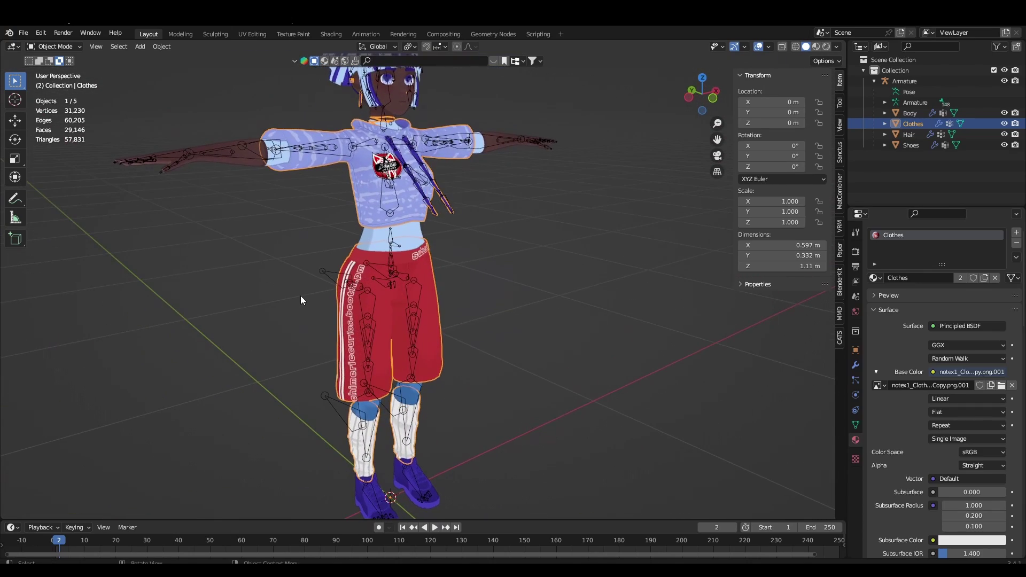